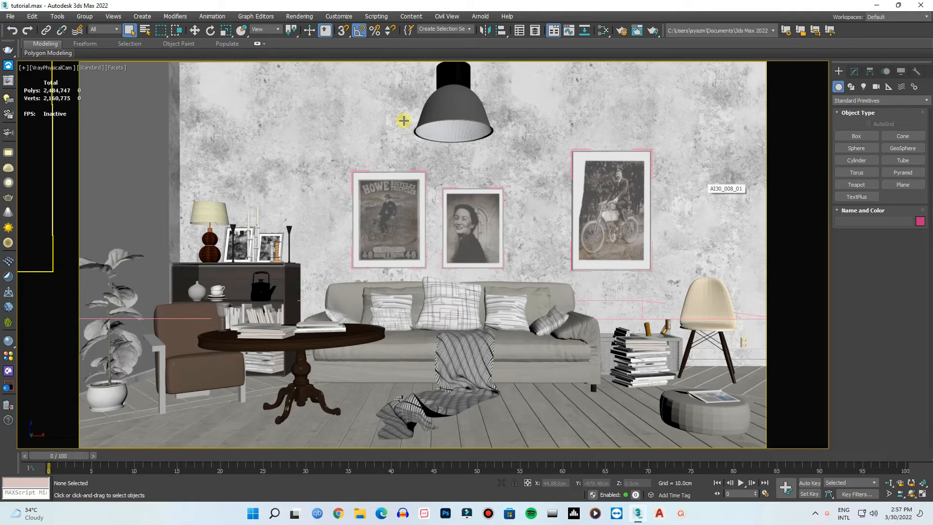
- Open the render setup and review the common parameters, including the HDTV output size and the render output file
left_click(296, 17)
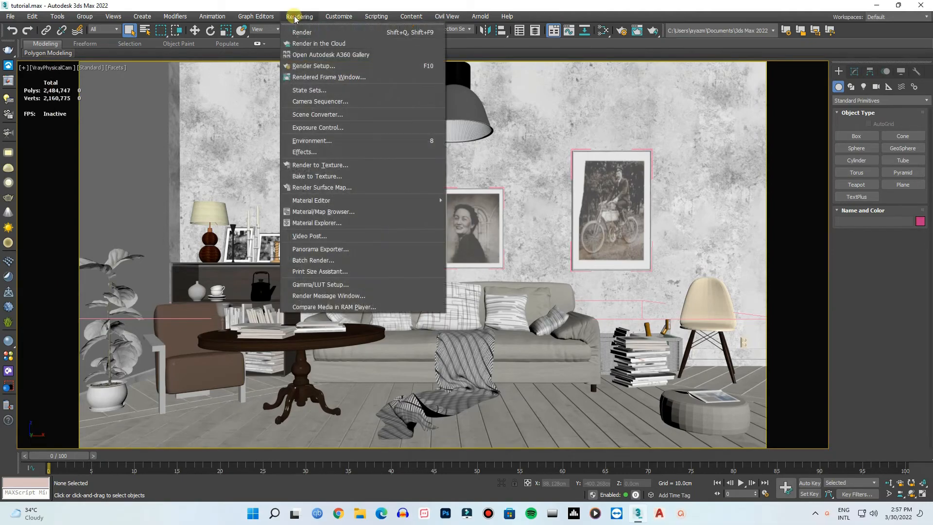
left_click(314, 69)
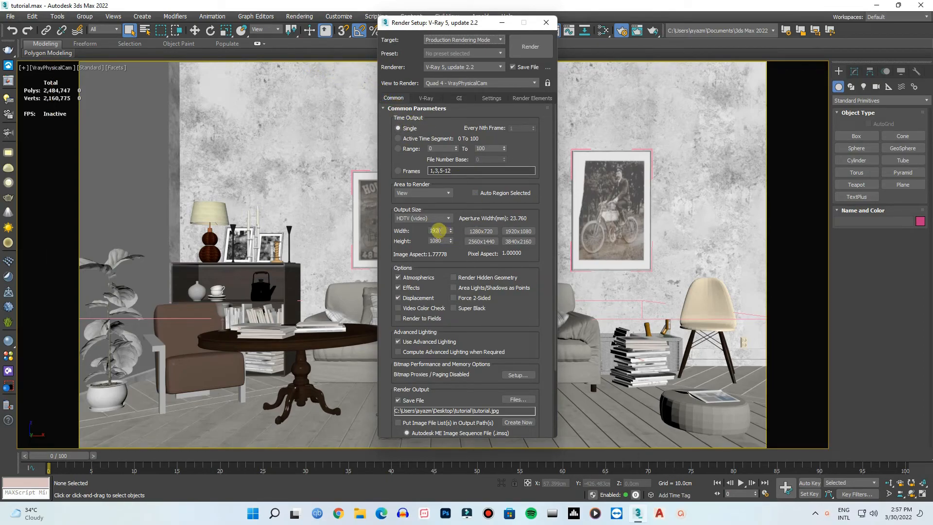
left_click(421, 219)
left_click(421, 219)
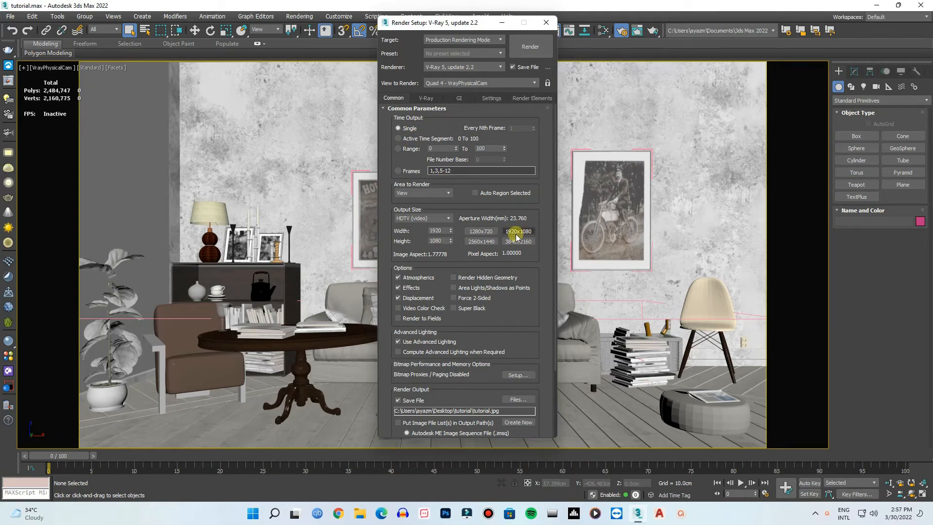
left_click_drag(554, 225, 553, 278)
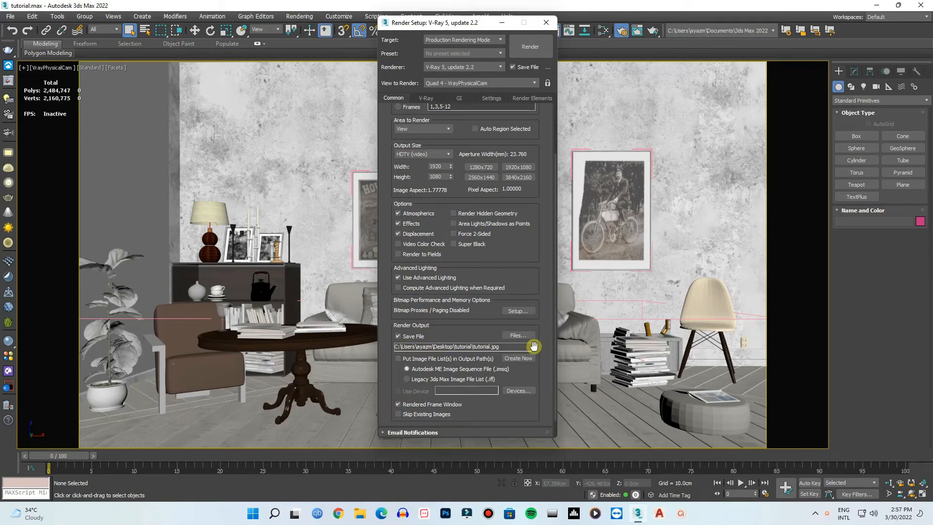
left_click_drag(553, 344, 556, 258)
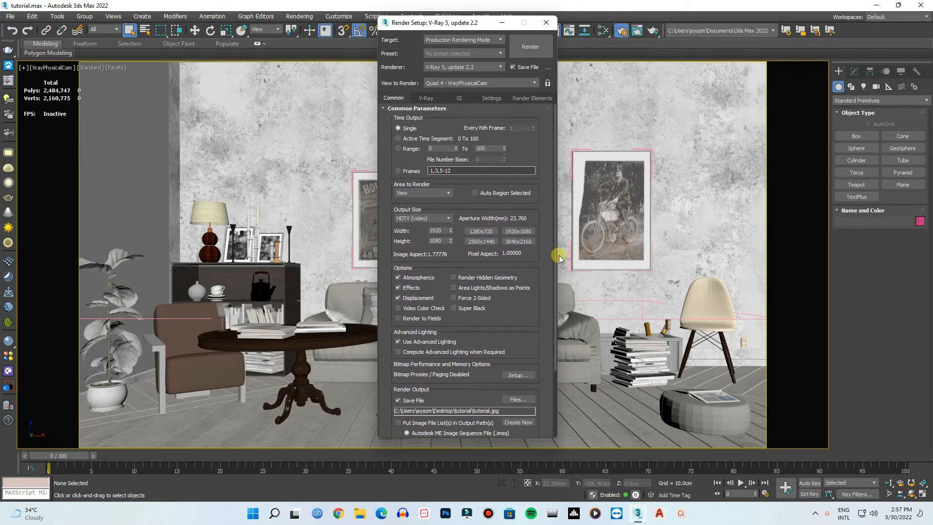
- Set the V-Ray image sampler type to Bucket
left_click(426, 99)
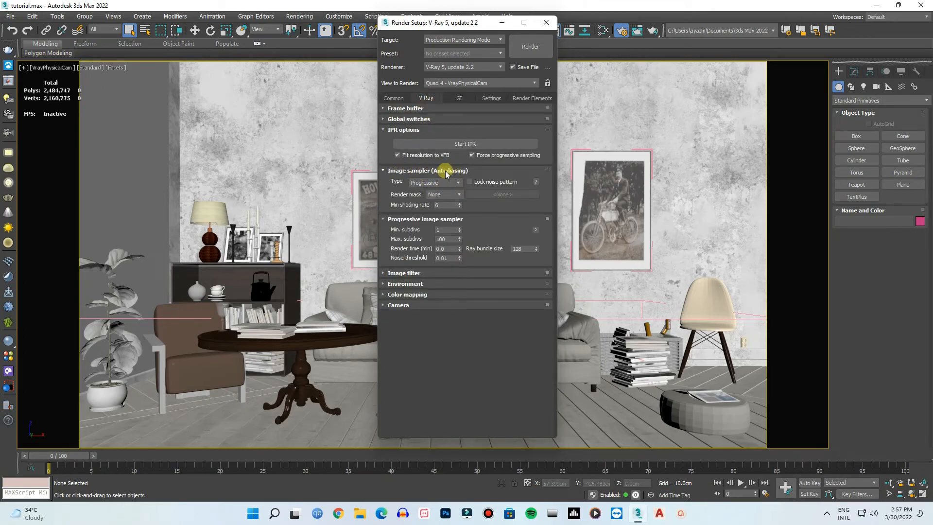
left_click(430, 183)
left_click(427, 192)
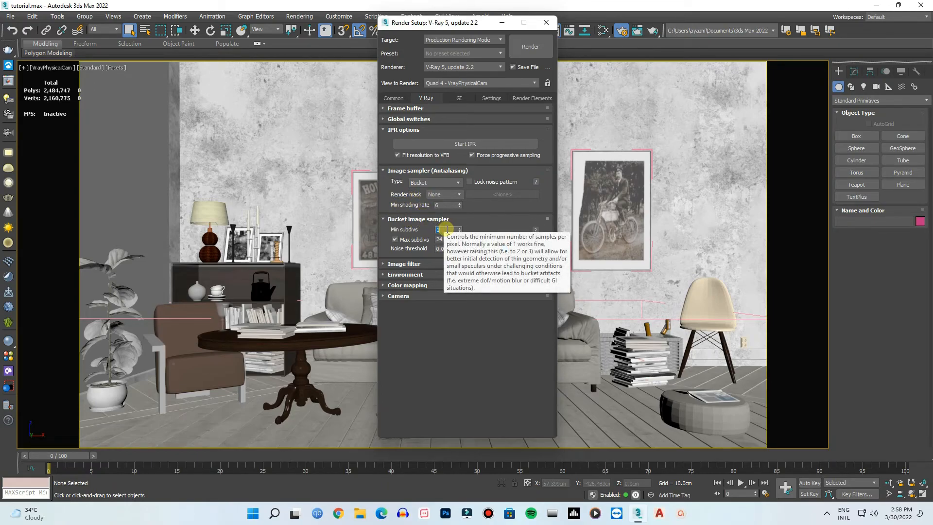
- Set the bucket image sampler's noise threshold to 0.01
left_click(447, 230)
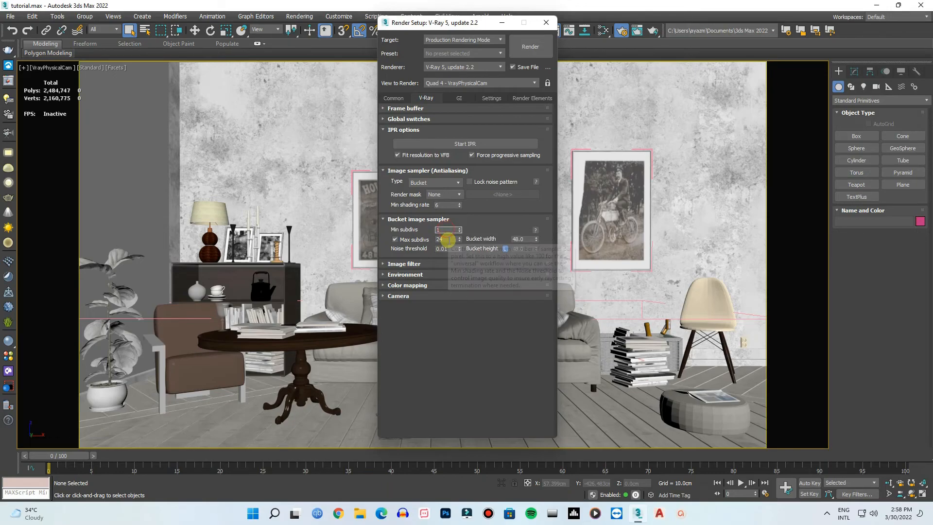
left_click(451, 249)
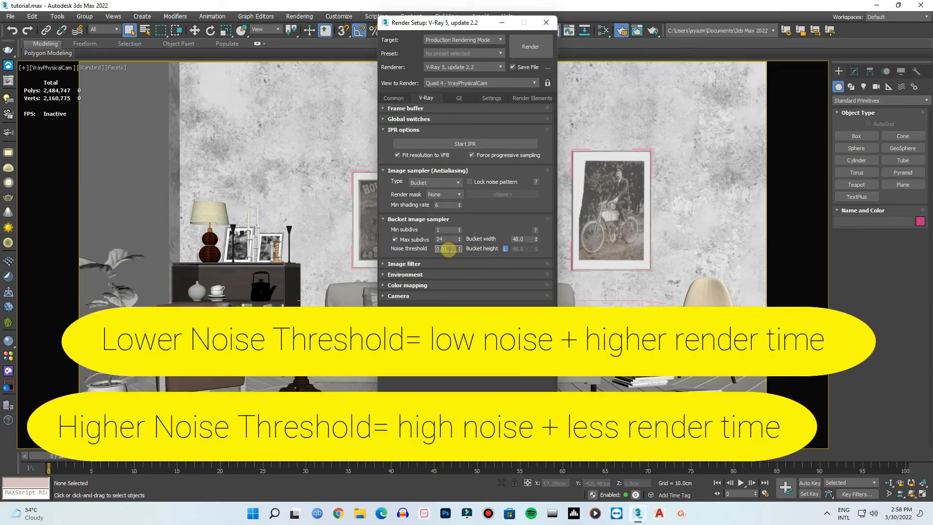
key("BackSpace")
type("01")
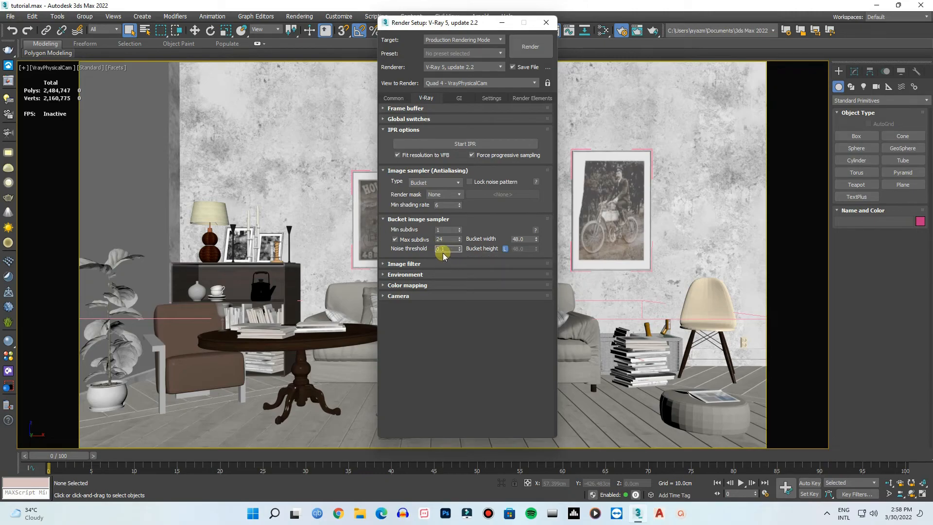
type("0.01")
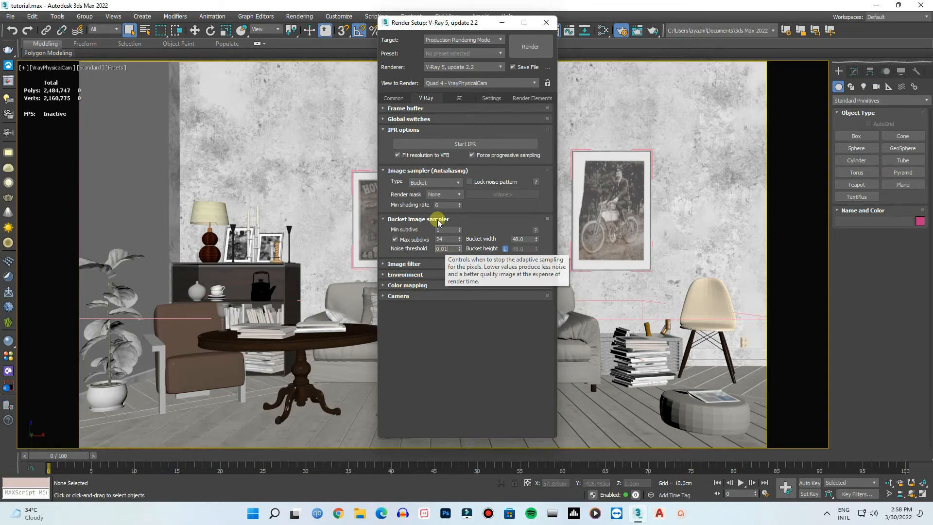
- Set the primary global illumination engine to Irradiance map
left_click(459, 99)
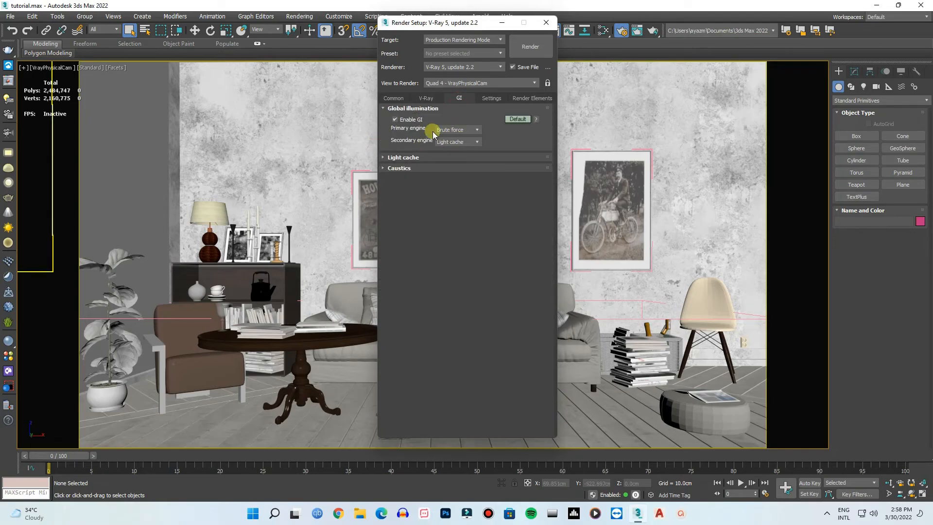
left_click(458, 131)
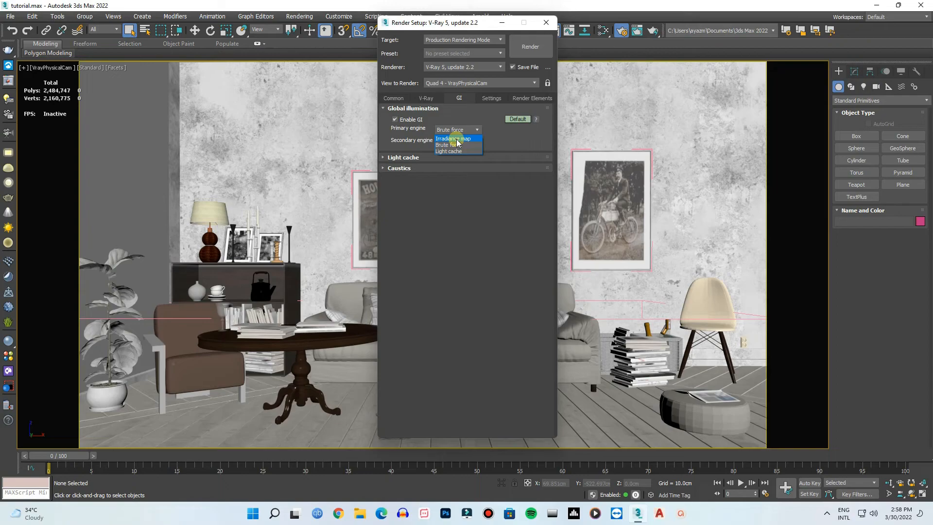
left_click(457, 139)
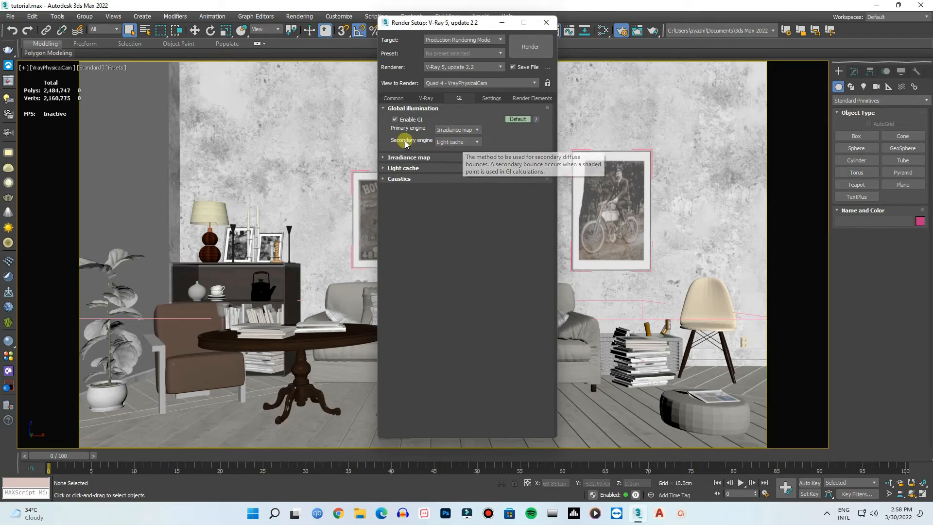
- Choose the Medium preset for the irradiance map and expand the light cache settings
left_click(431, 157)
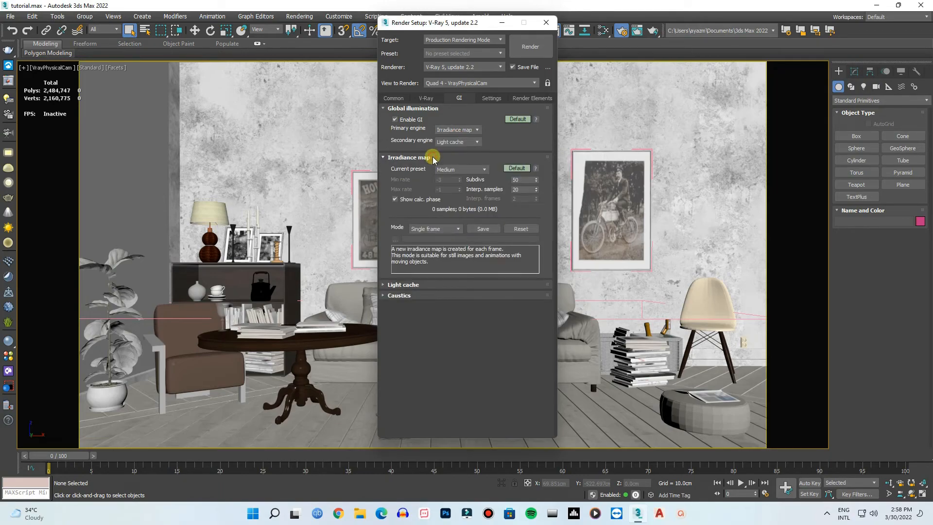
left_click(450, 174)
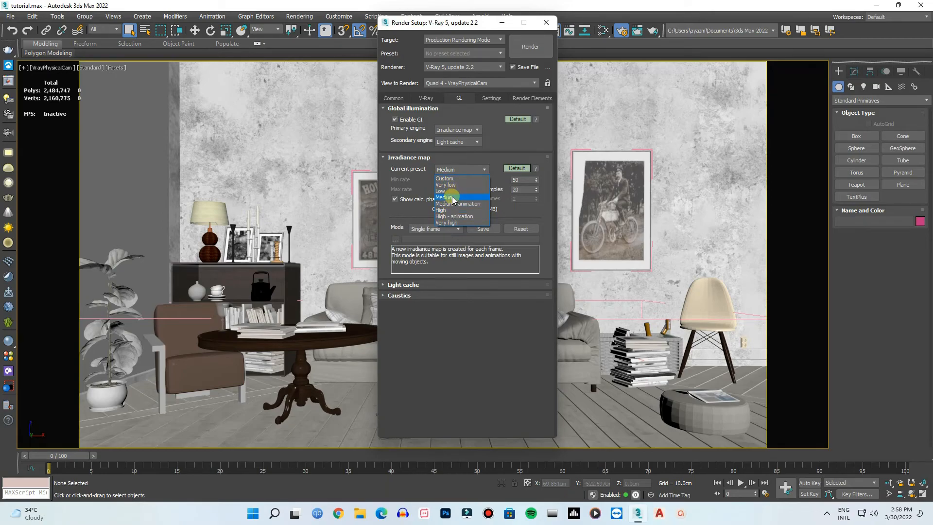
left_click(452, 198)
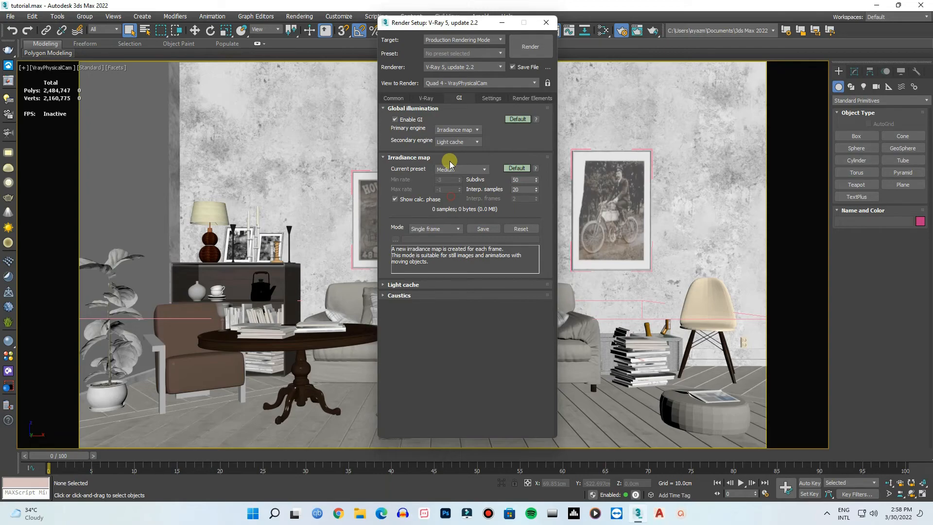
left_click(428, 285)
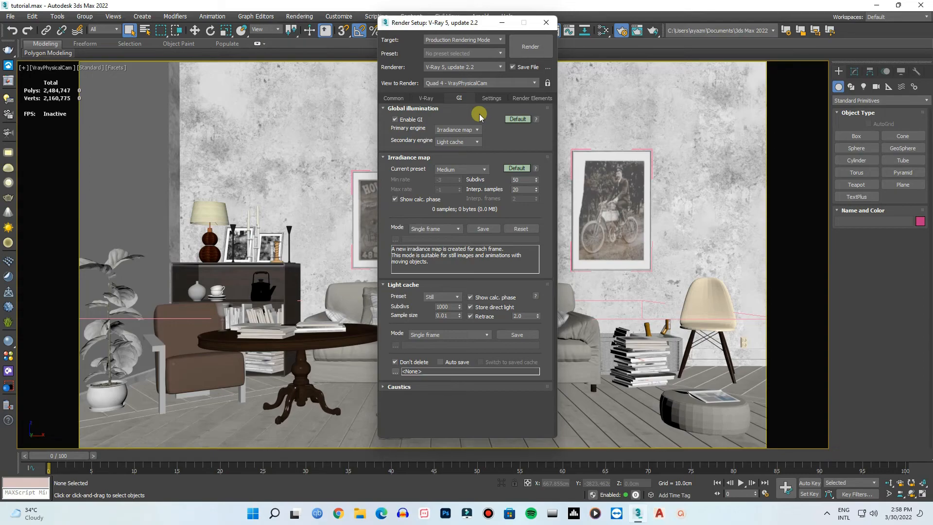
- Render the camera view and inspect the light cache pass in the frame buffer while it is calculated
left_click(526, 55)
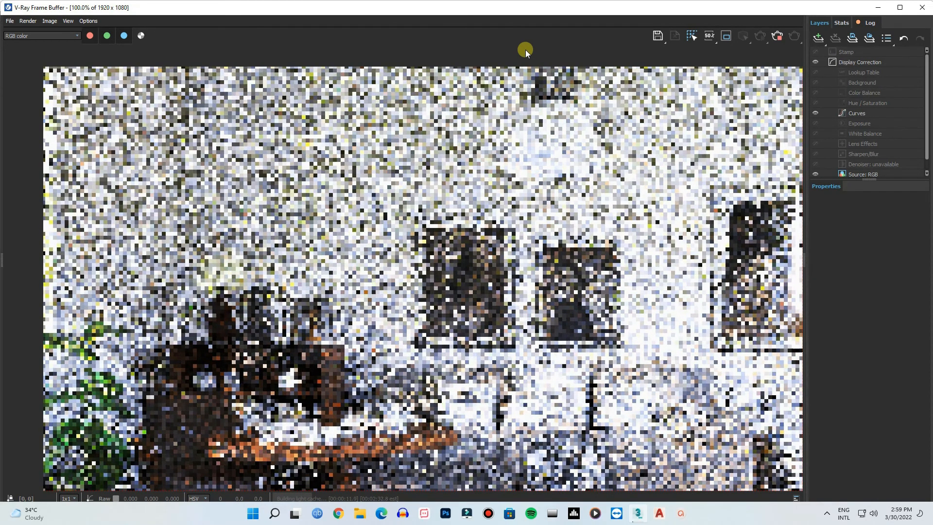
scroll(364, 144, "down", 2)
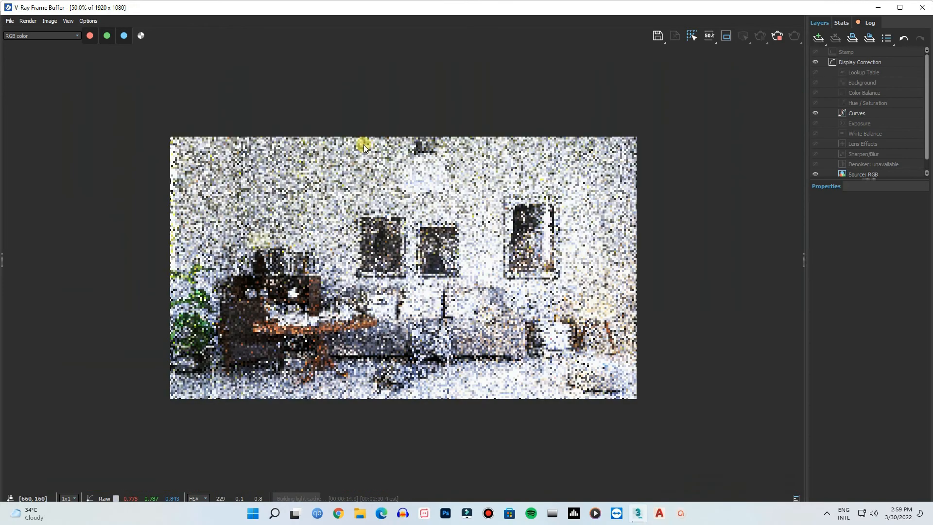
scroll(411, 221, "up", 2)
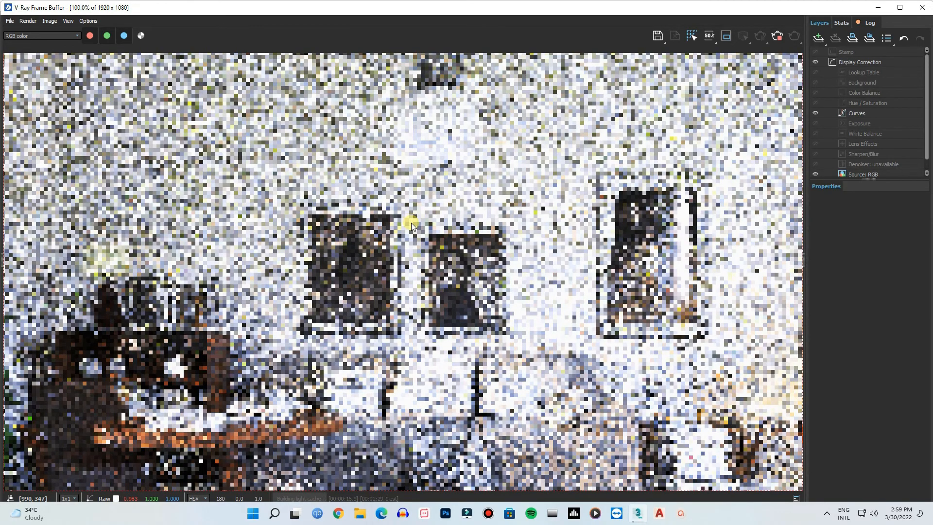
scroll(412, 223, "down", 2)
scroll(413, 226, "up", 2)
middle_click_drag(413, 212, 434, 147)
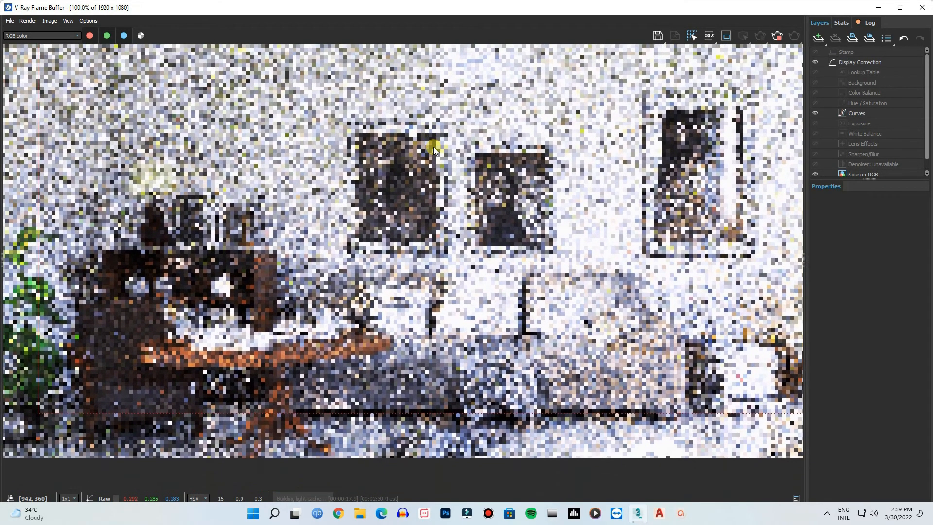
scroll(513, 248, "down", 2)
scroll(329, 217, "up", 2)
middle_click_drag(399, 217, 345, 138)
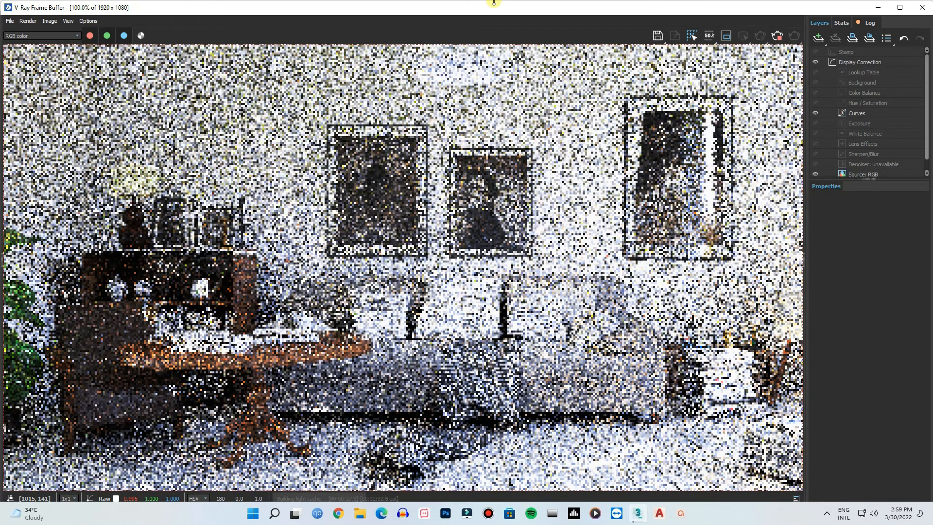
middle_click_drag(508, 132, 508, 140)
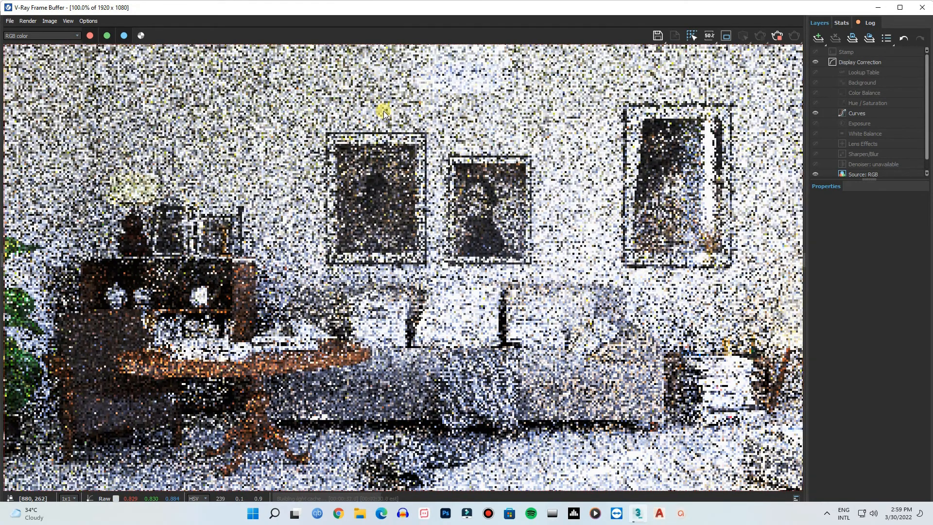
middle_click_drag(383, 111, 389, 111)
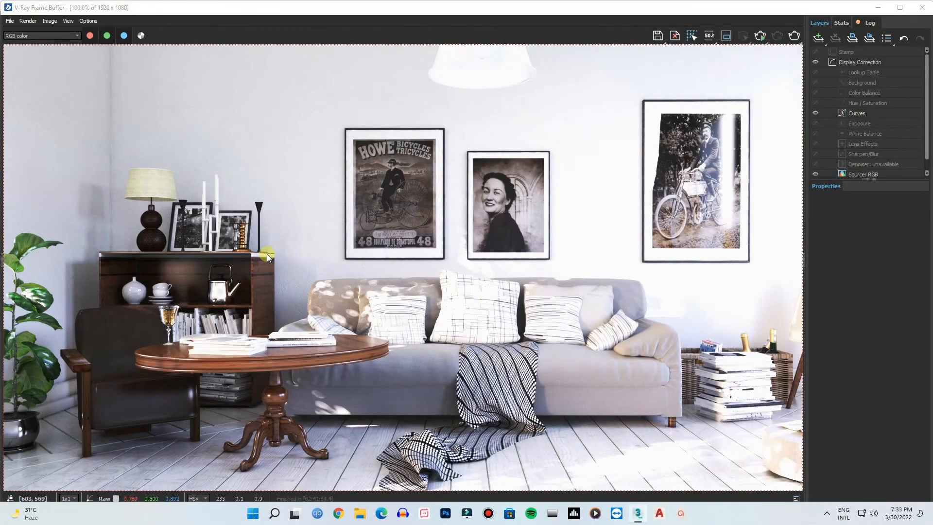
- Examine the finished render for noise, zooming in on the wall corner above the lamp and the framed posters
middle_click_drag(267, 254, 314, 261)
scroll(330, 226, "down", 3)
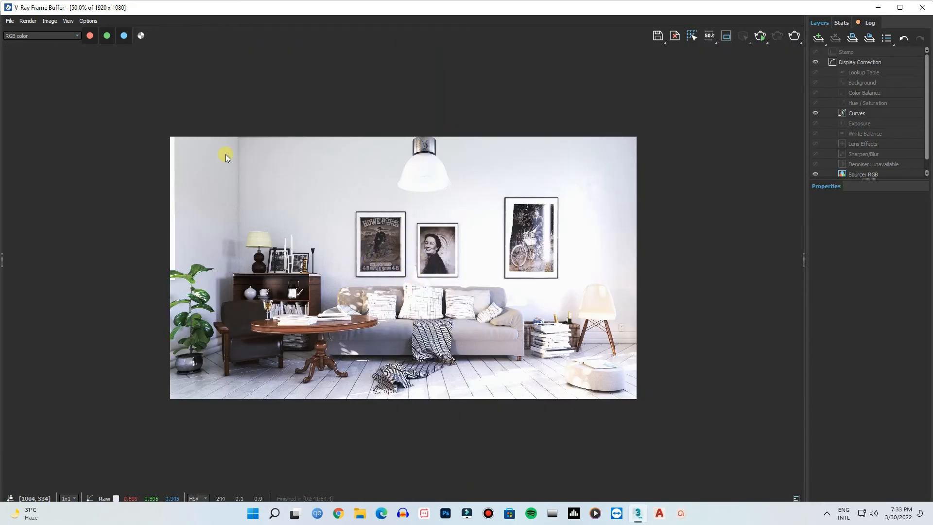
scroll(226, 153, "up", 2)
scroll(146, 173, "up", 3)
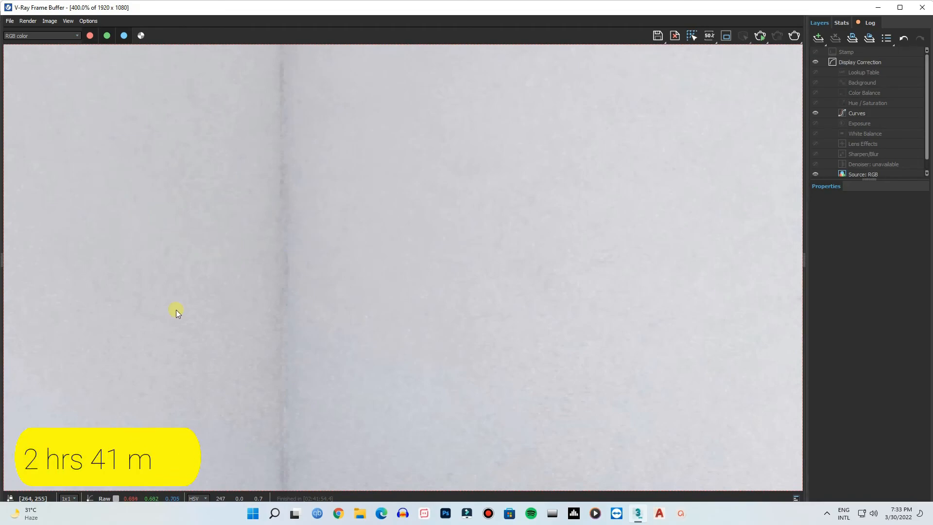
scroll(224, 331, "up", 1)
scroll(185, 290, "down", 1)
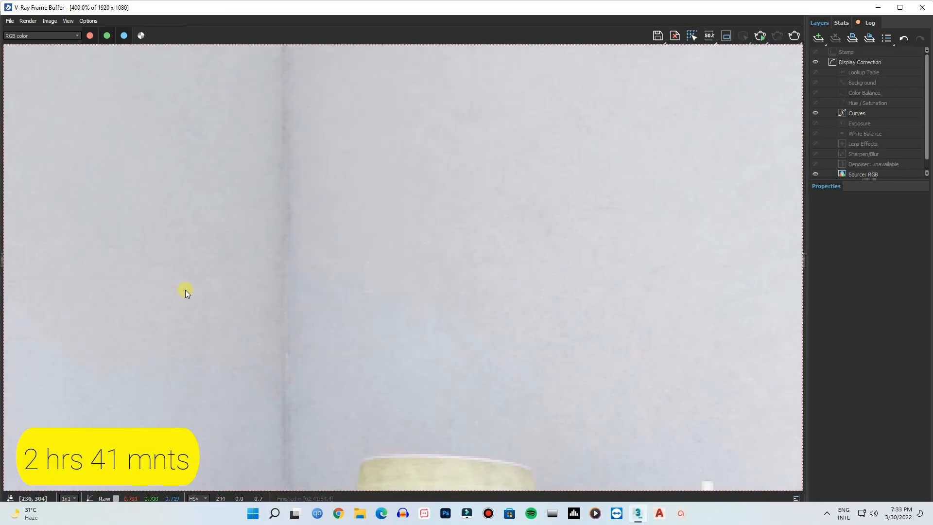
scroll(311, 269, "down", 1)
middle_click_drag(354, 362, 287, 220)
middle_click_drag(505, 373, 214, 282)
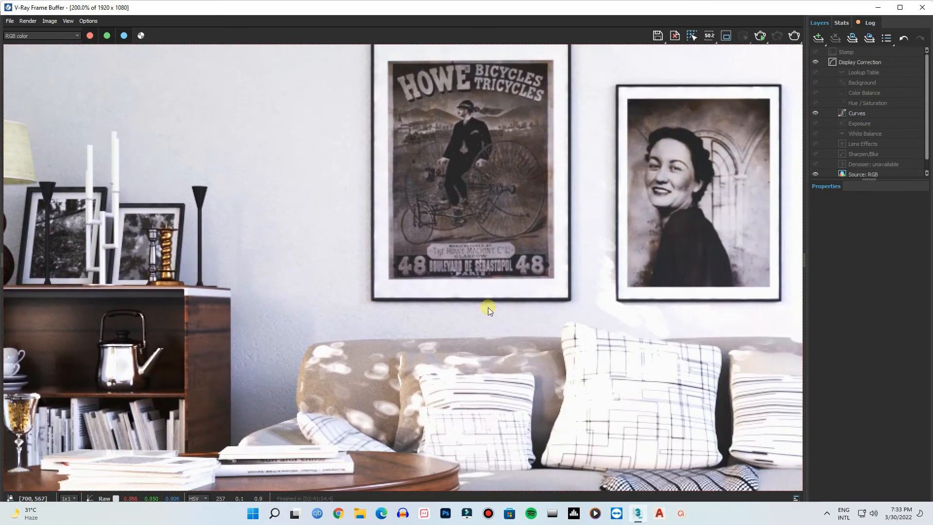
- Examine the finished render's details around the book stack, white chair, bright wall, sofa, blanket and round table
scroll(242, 319, "down", 1)
scroll(718, 409, "up", 1)
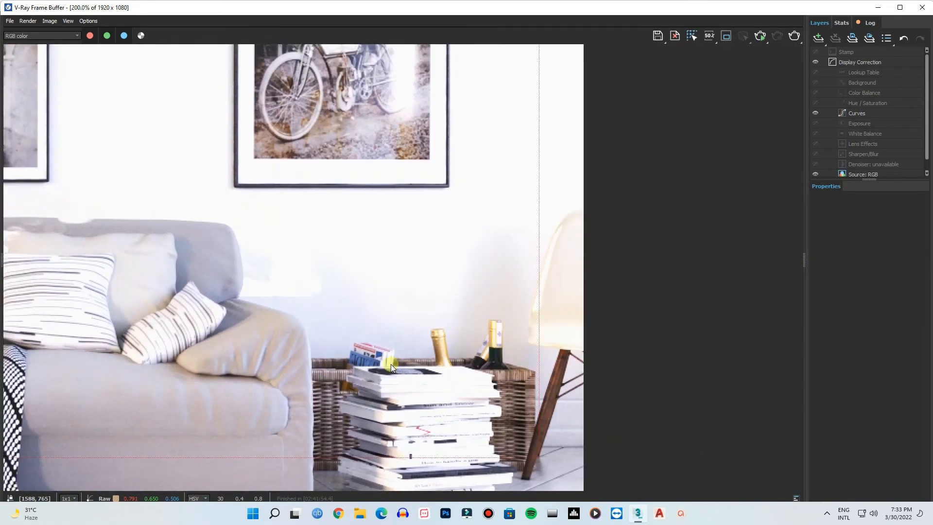
scroll(684, 327, "up", 1)
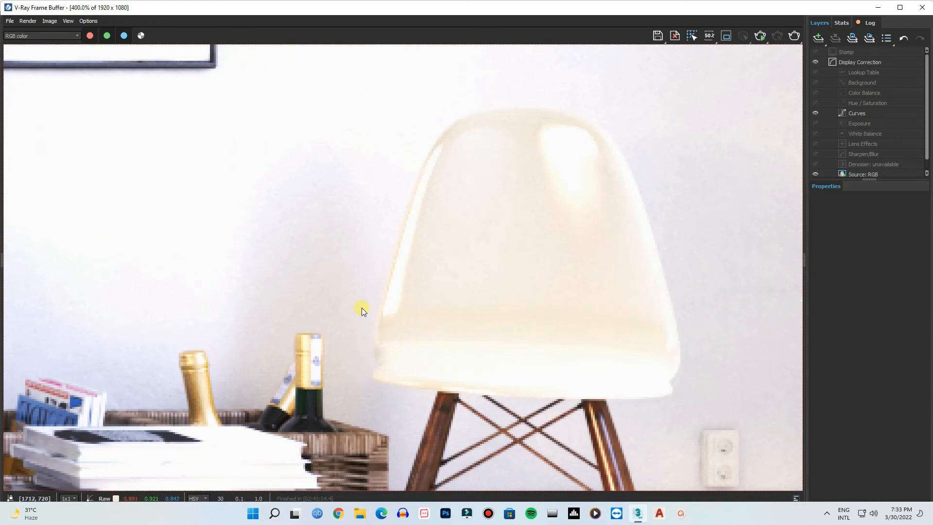
scroll(492, 439, "down", 1)
scroll(486, 386, "down", 1)
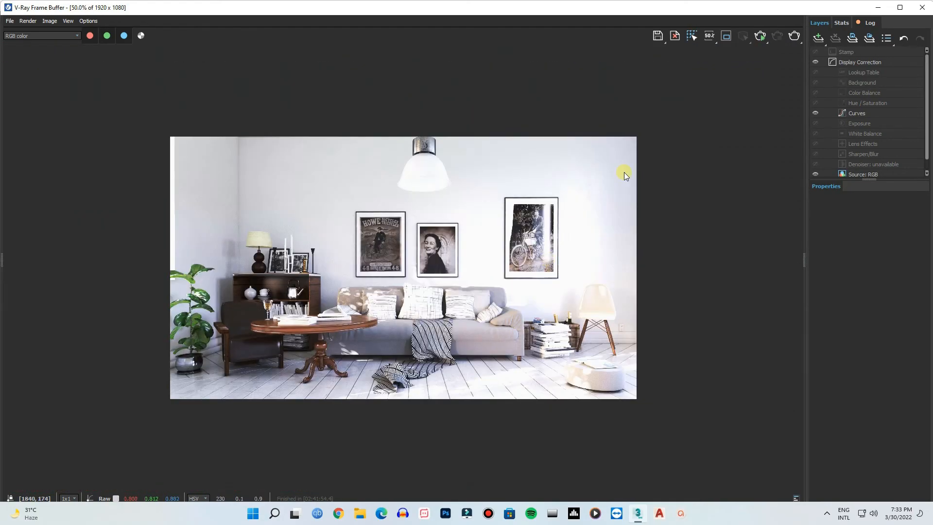
scroll(627, 174, "up", 1)
scroll(628, 175, "up", 2)
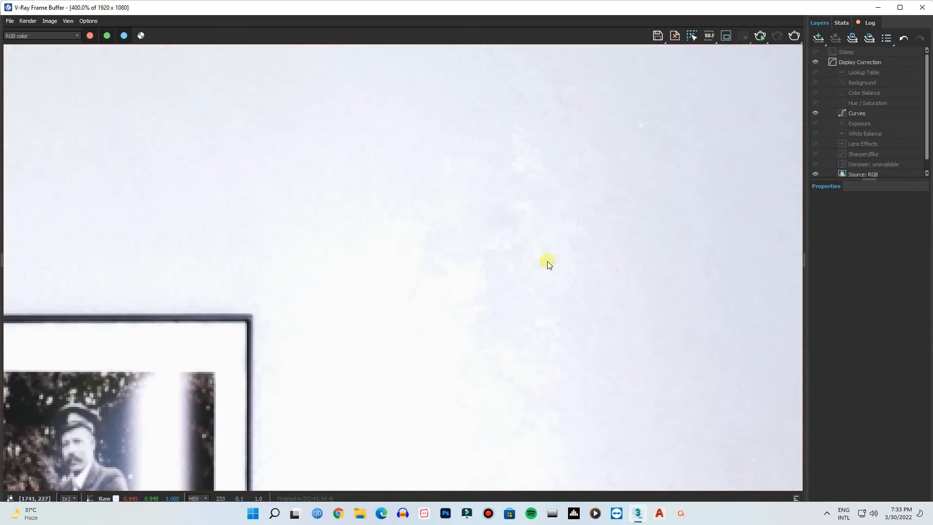
scroll(547, 261, "down", 3)
scroll(416, 316, "up", 2)
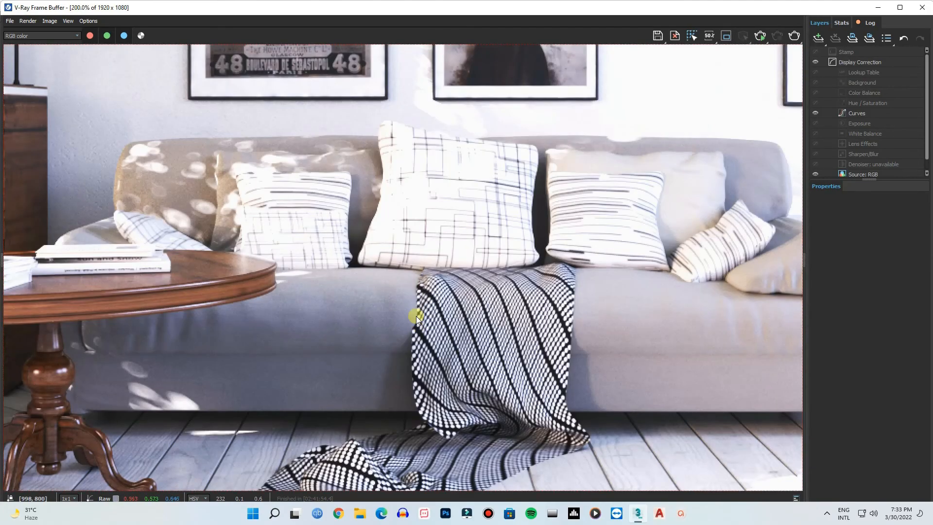
scroll(212, 381, "down", 3)
scroll(246, 387, "up", 3)
scroll(319, 382, "down", 2)
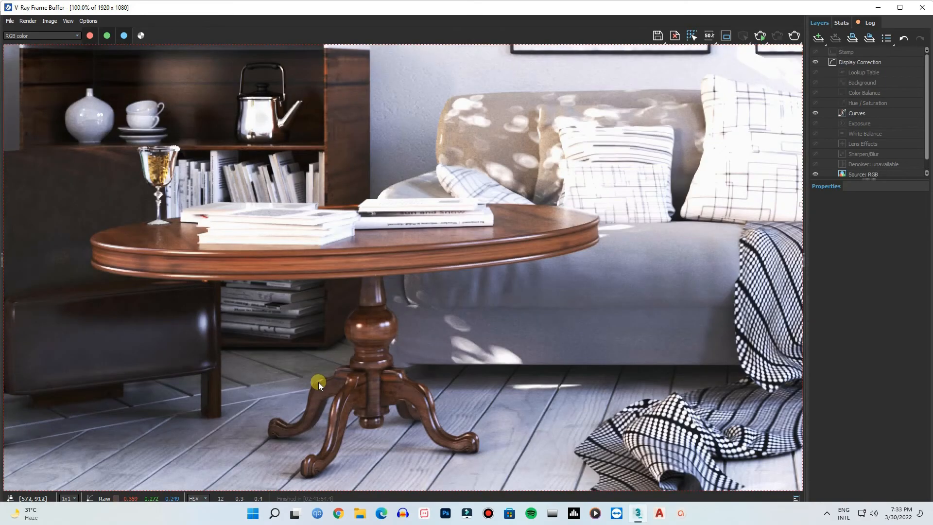
- Return to the render setup, keep the Bucket image sampler and set its noise threshold to 0.1
scroll(319, 382, "down", 2)
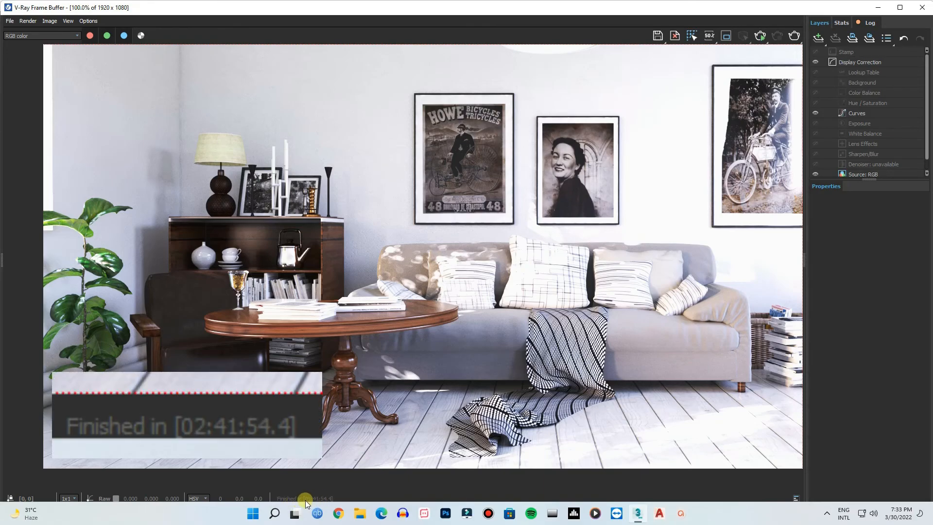
left_click(877, 8)
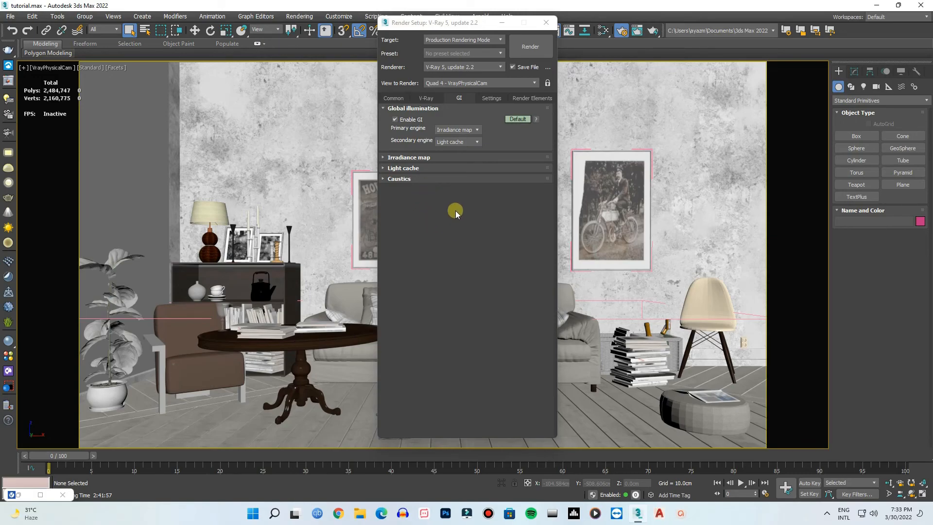
left_click(425, 98)
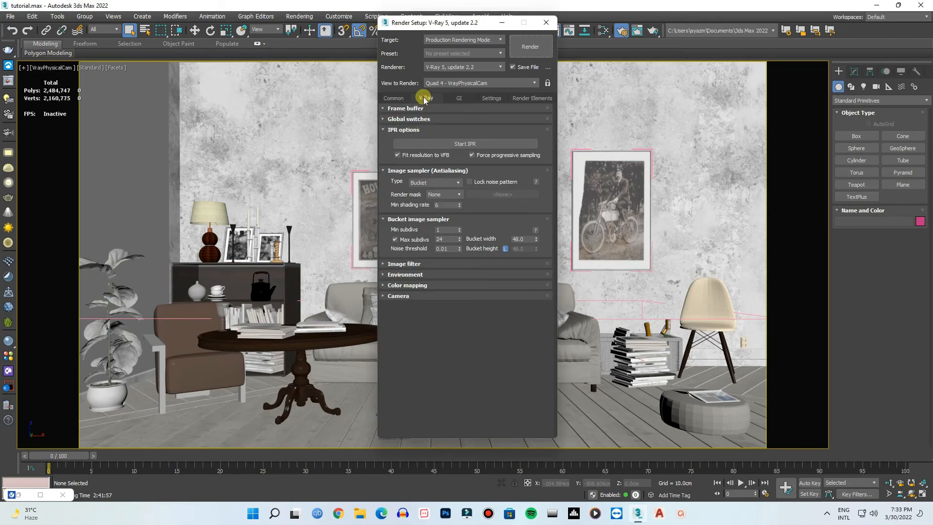
left_click(433, 183)
left_click(422, 191)
left_click(440, 249)
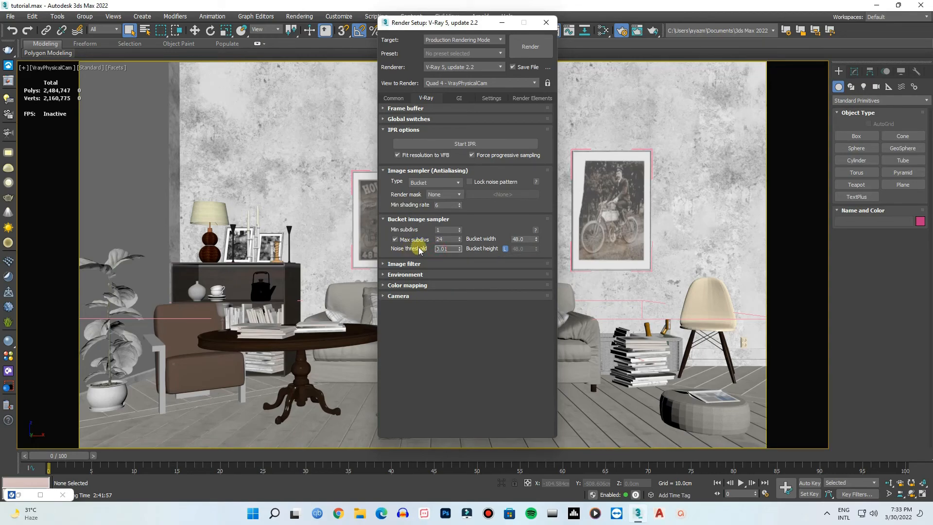
left_click_drag(449, 248, 443, 250)
double_click(444, 249)
left_click(444, 249)
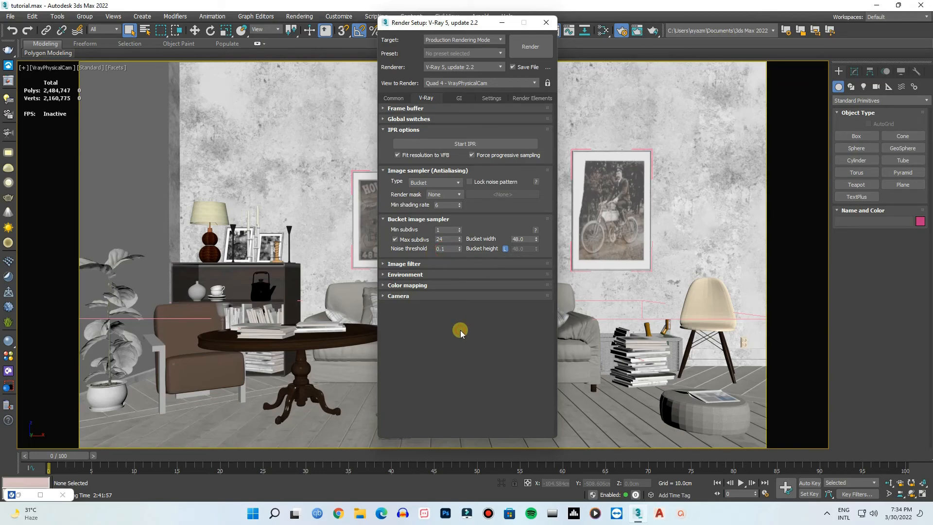
- Add a VRayDenoiser render element to the scene
left_click(519, 102)
left_click(421, 109)
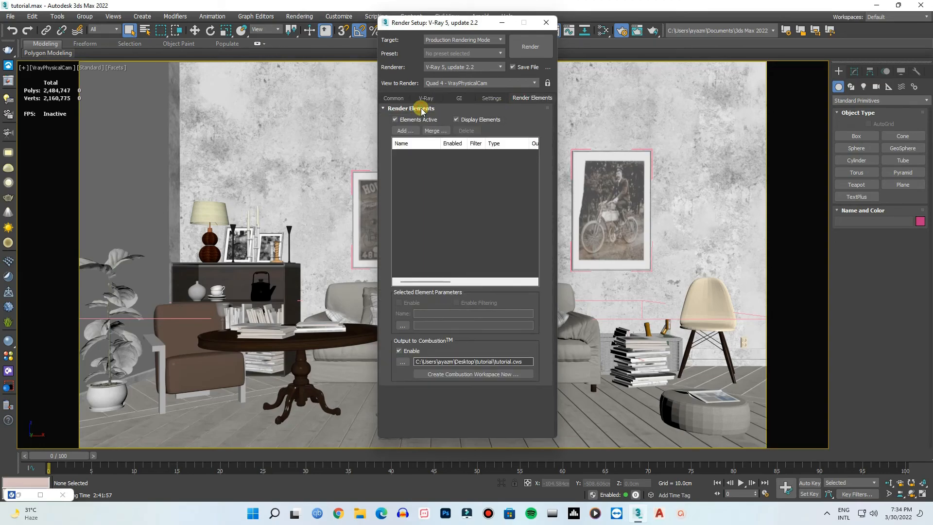
left_click(405, 131)
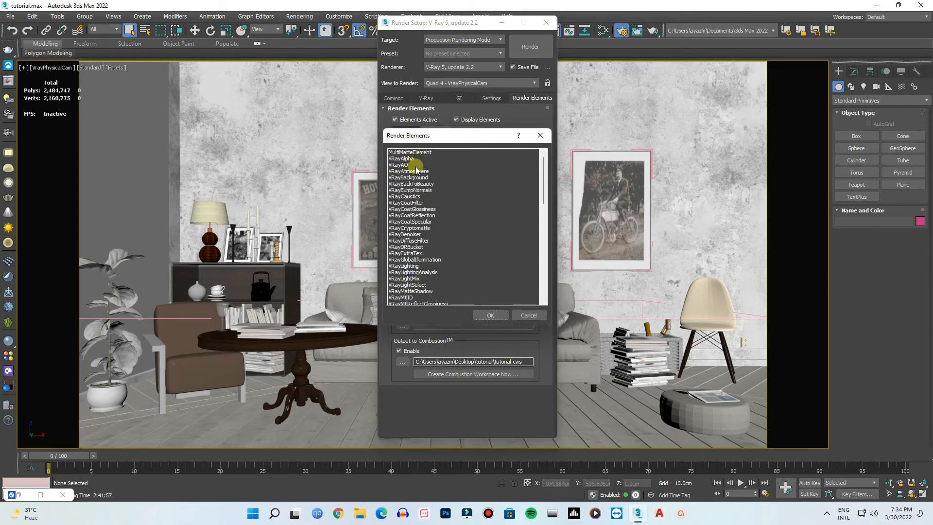
left_click(413, 235)
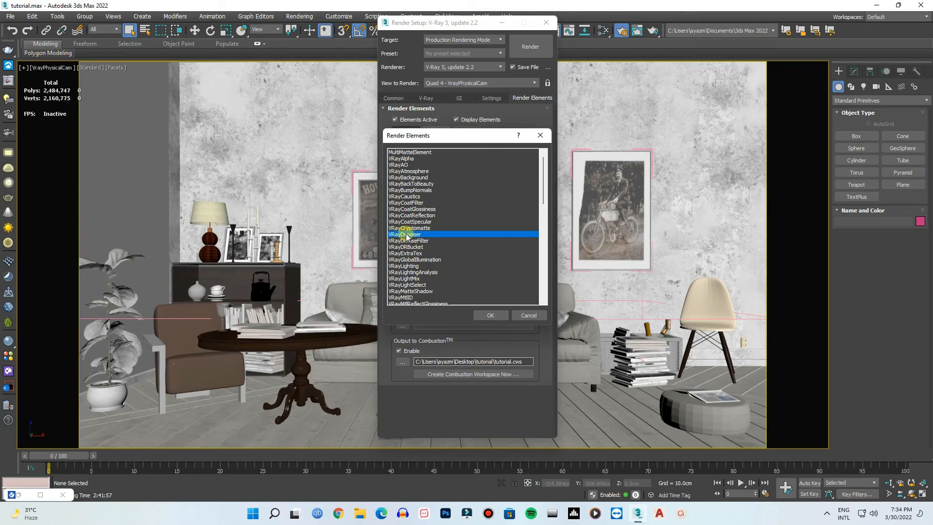
left_click(491, 316)
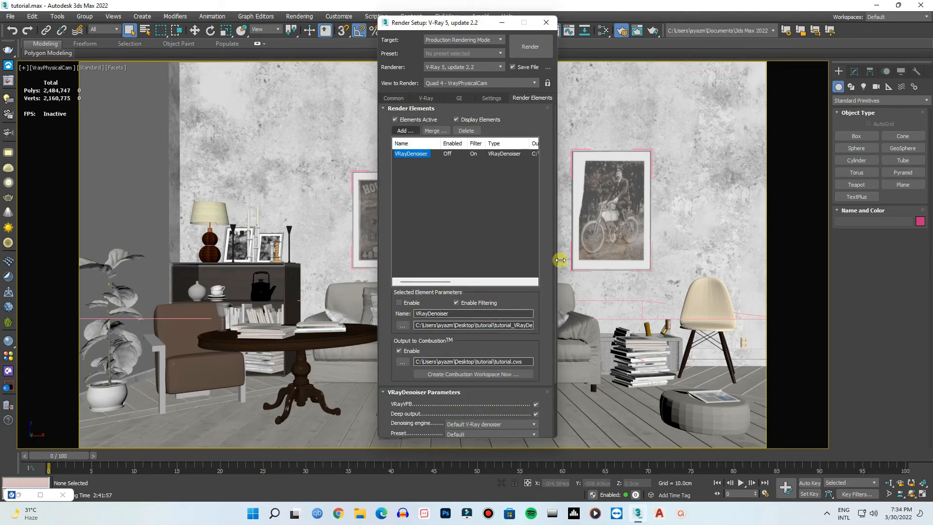
- Choose the Default V-Ray denoiser as the denoising engine and the Default preset for the denoiser element
left_click_drag(556, 235, 560, 309)
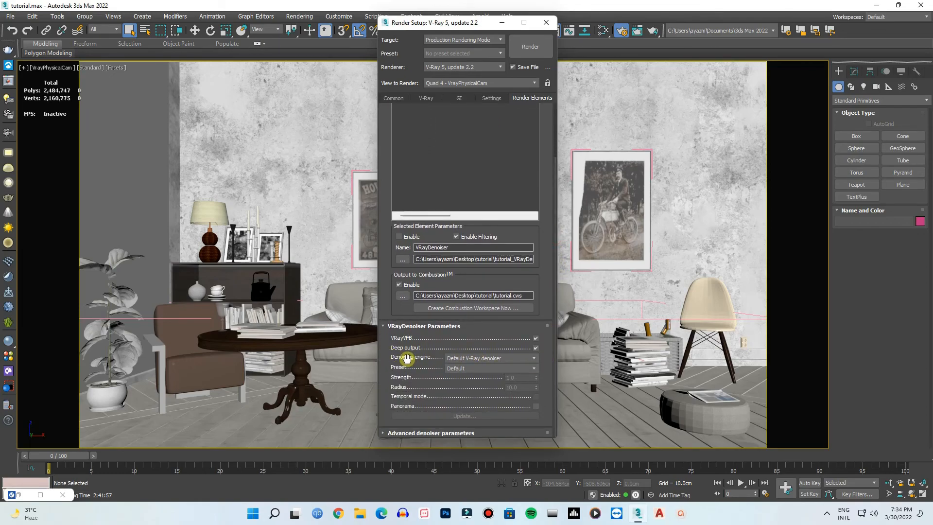
left_click(511, 359)
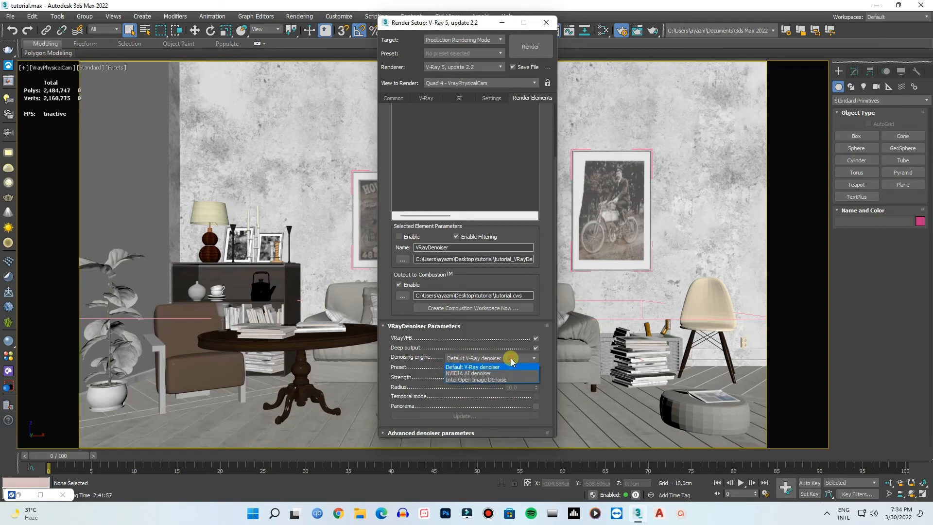
left_click(466, 368)
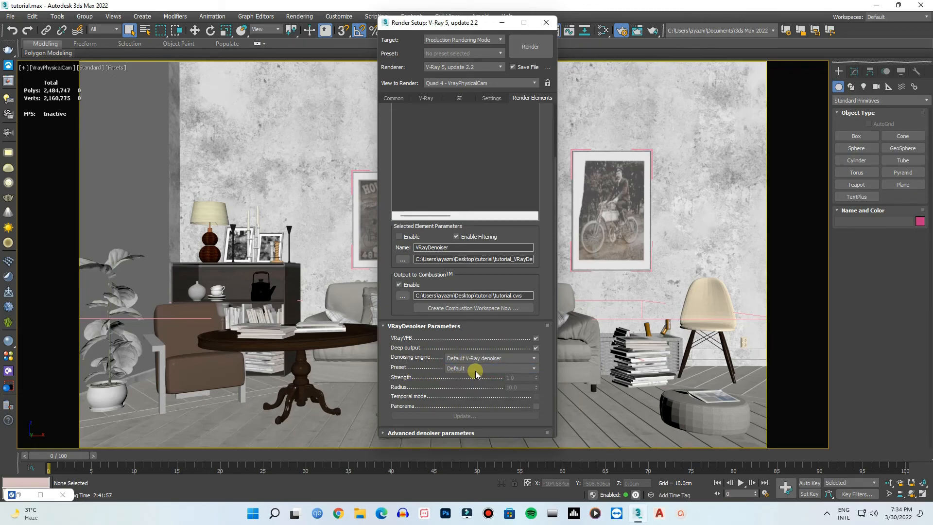
left_click(475, 370)
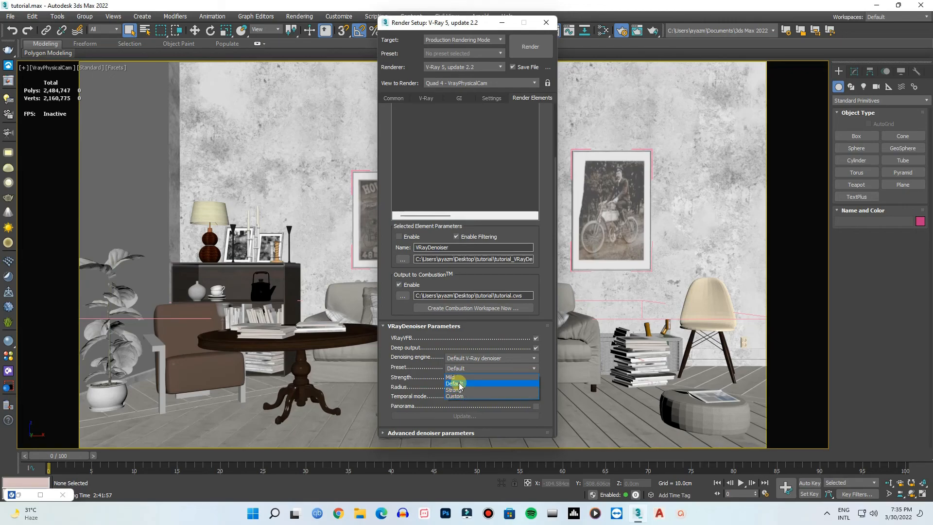
left_click(455, 384)
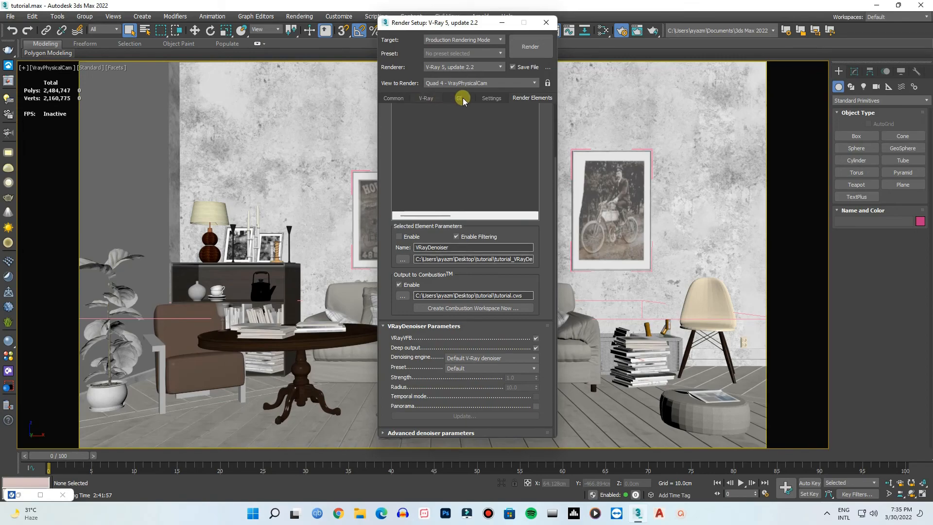
- Review the bucket sampler's noise threshold and start a new render of the camera view from the restored frame buffer
scroll(555, 181, "up", 3)
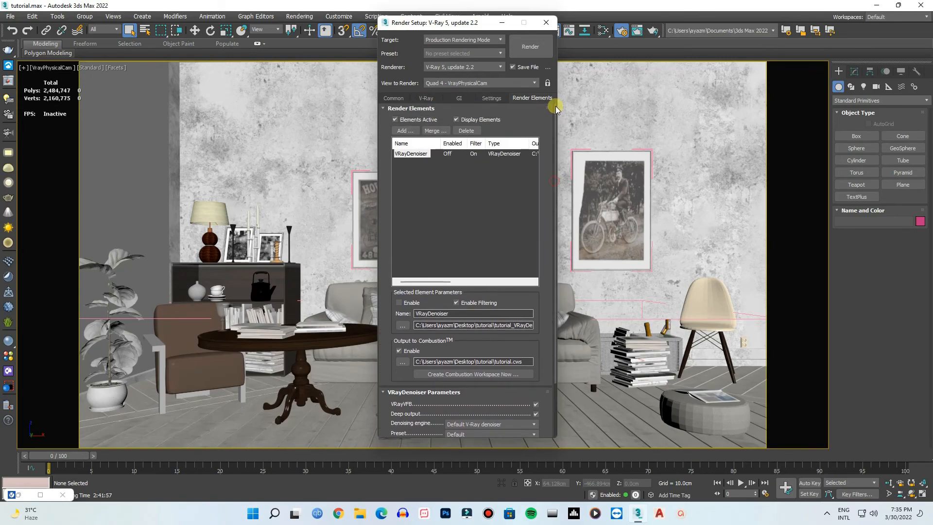
left_click(428, 98)
left_click(449, 249)
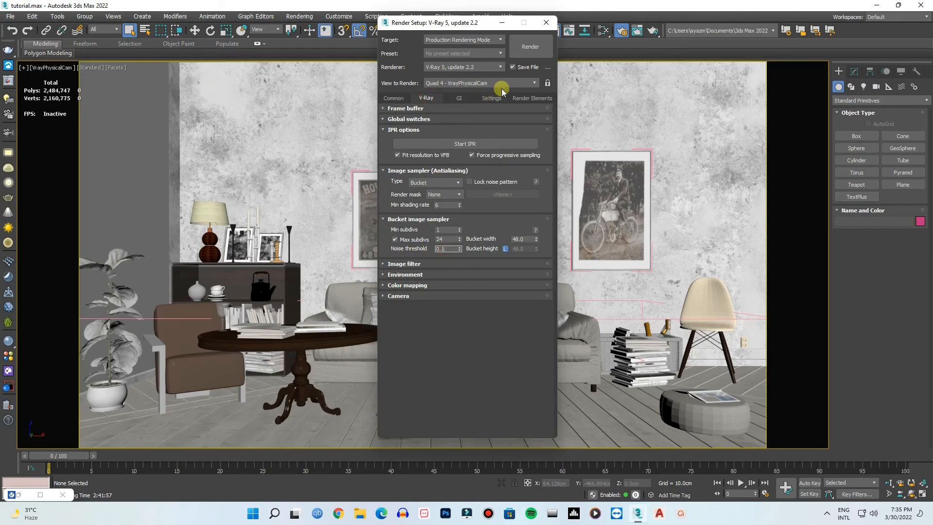
left_click(527, 50)
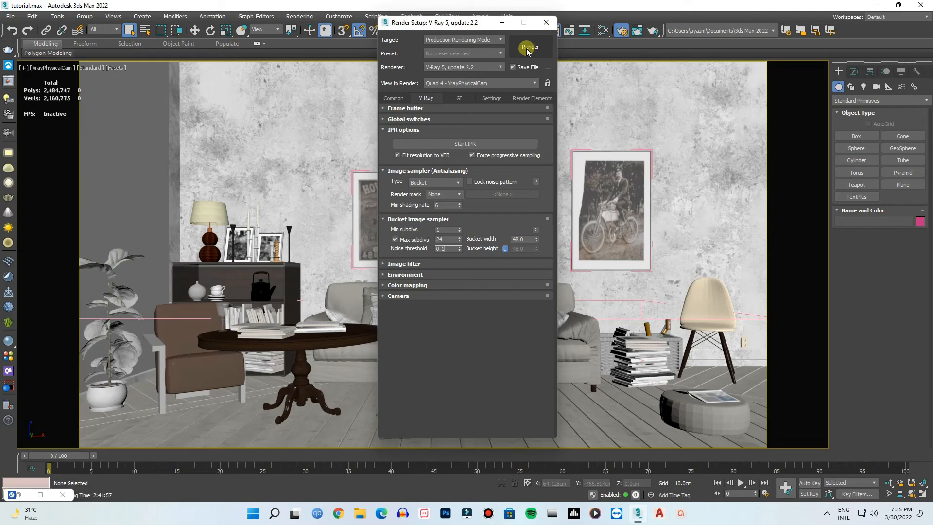
left_click(45, 496)
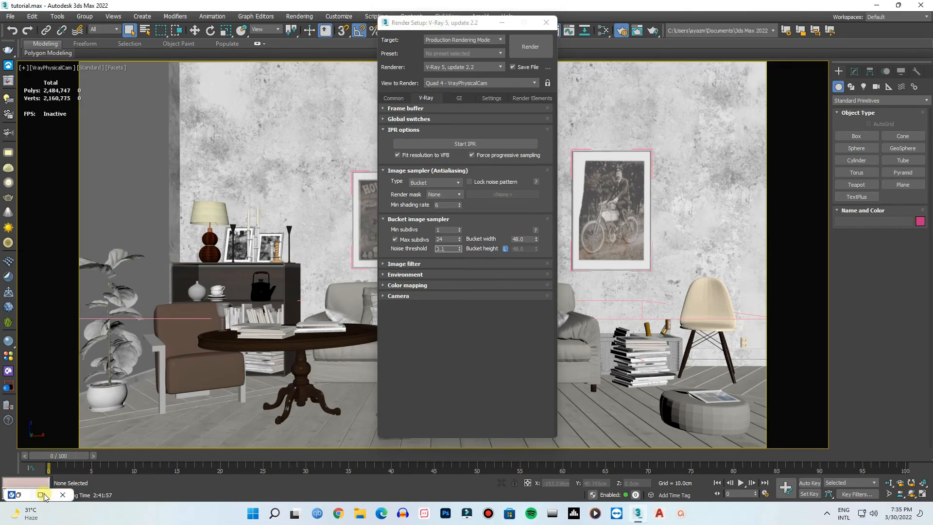
left_click(43, 495)
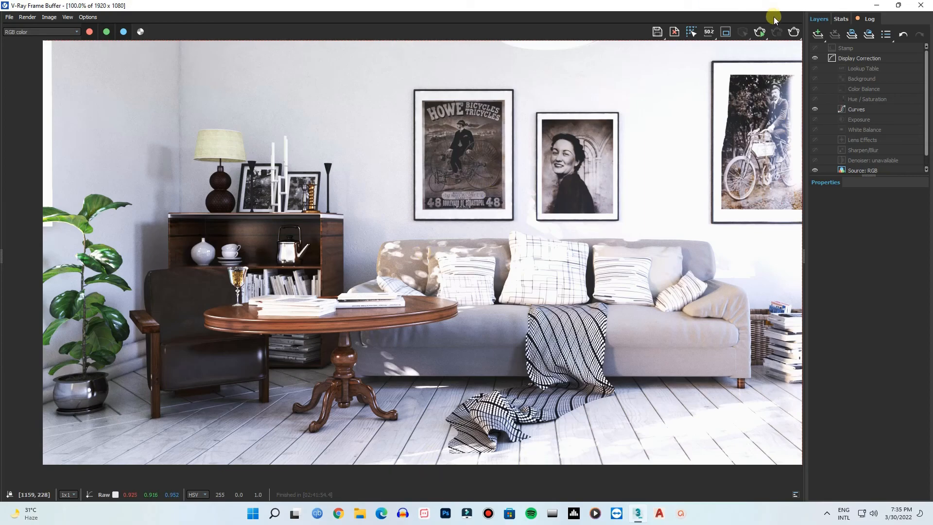
left_click(794, 32)
left_click(432, 266)
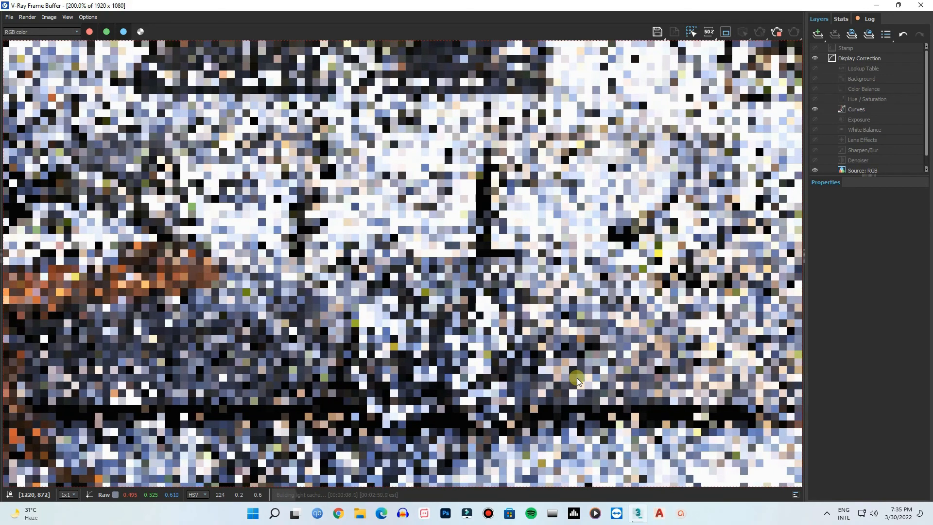
- Inspect the light cache pass across the sofa, table and framed posters while it is being calculated
scroll(632, 348, "down", 1)
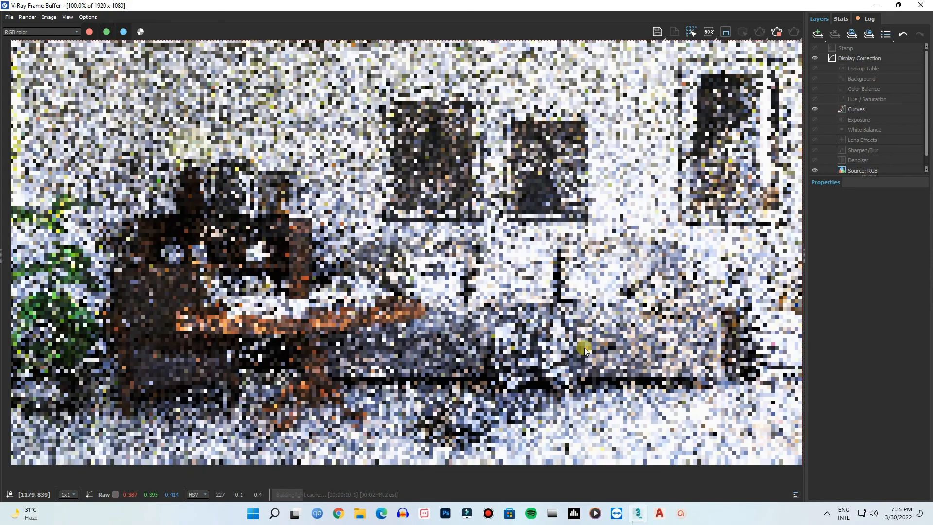
middle_click_drag(585, 348, 574, 346)
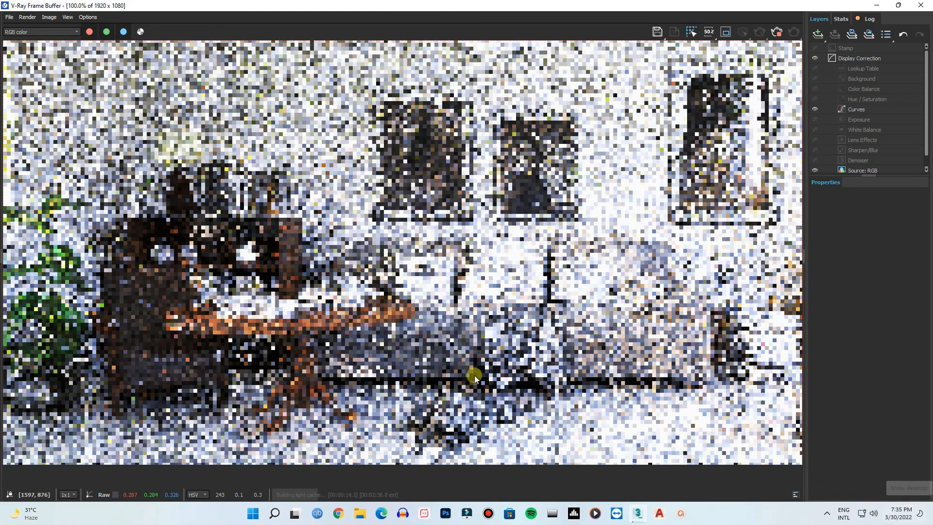
scroll(258, 298, "up", 1)
scroll(258, 298, "down", 1)
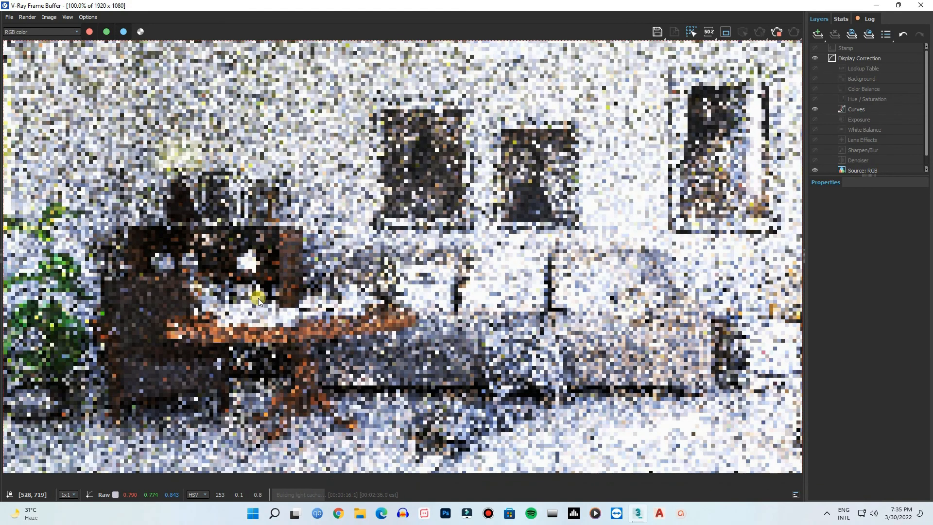
scroll(258, 298, "down", 1)
scroll(258, 298, "up", 1)
middle_click_drag(258, 299, 221, 304)
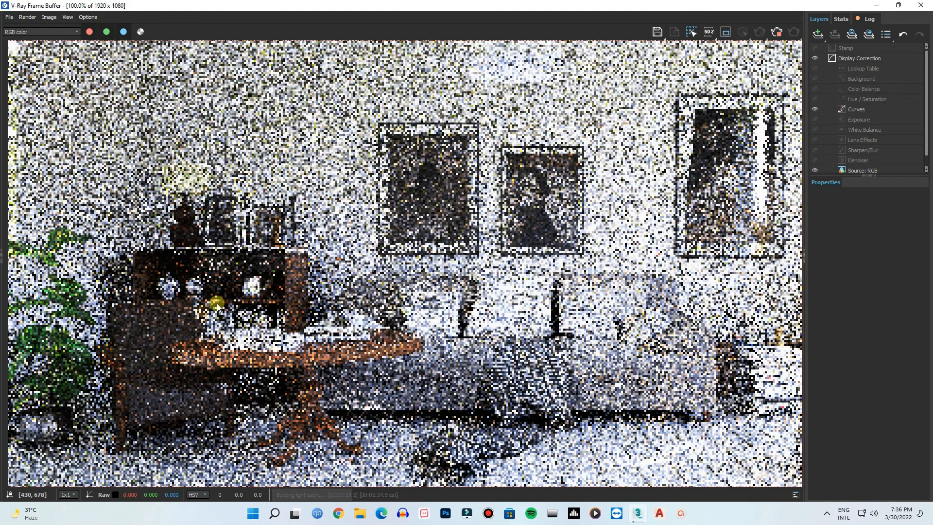
scroll(405, 272, "down", 1)
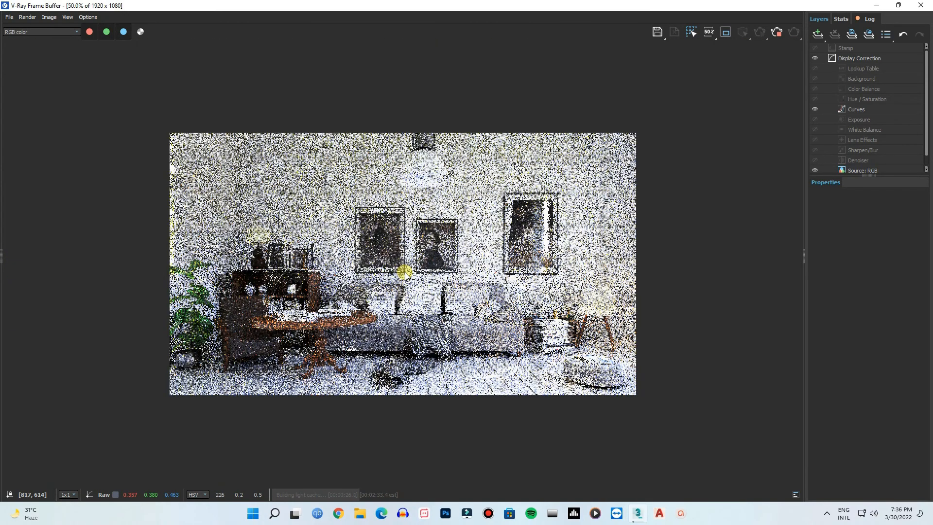
scroll(321, 263, "up", 1)
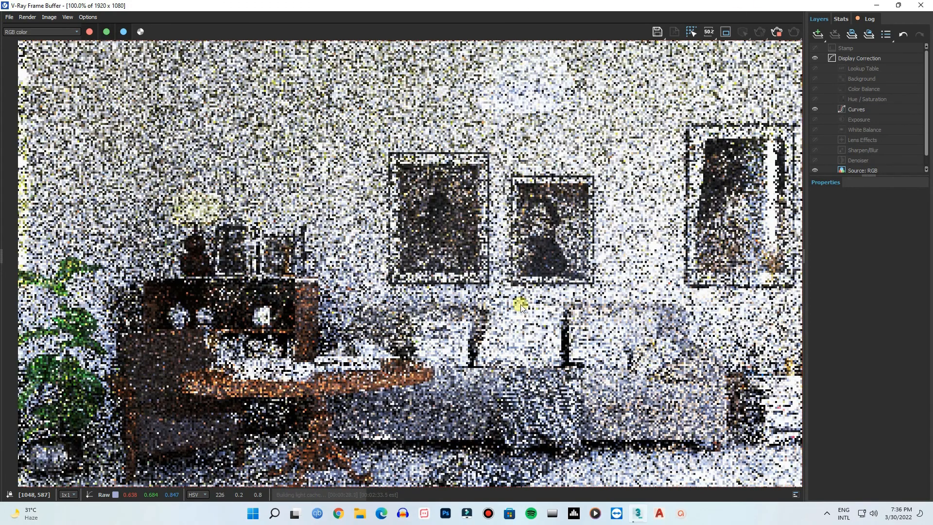
middle_click_drag(505, 323, 488, 322)
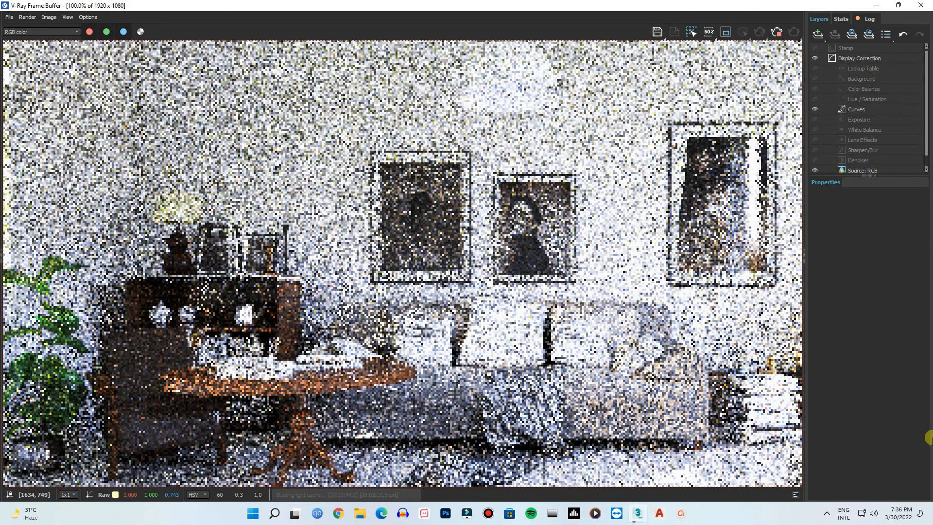
middle_click_drag(696, 401, 656, 362)
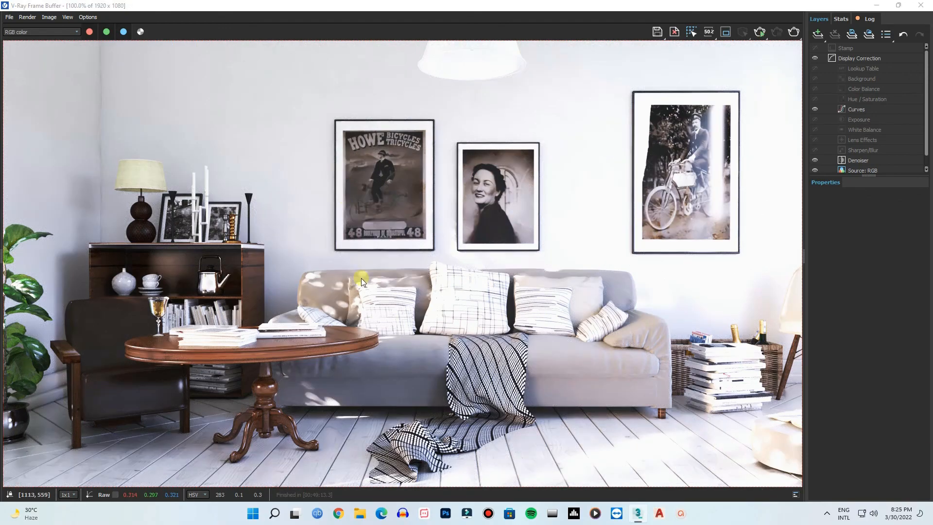
- Examine the finished denoised render around the wall corner, hanging lamp, framed posters, sofa and round table
scroll(411, 311, "down", 1)
scroll(294, 257, "up", 1)
middle_click_drag(342, 249, 381, 296)
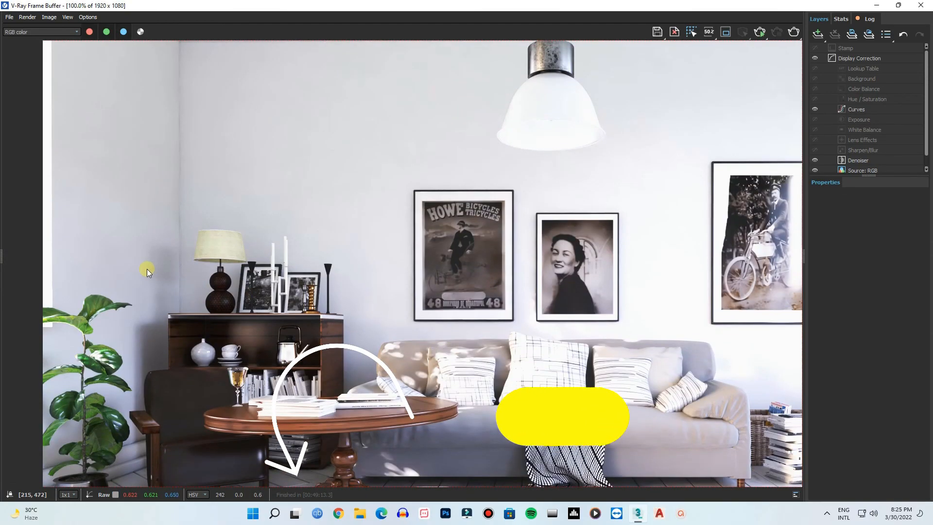
scroll(117, 256, "down", 1)
scroll(634, 213, "up", 1)
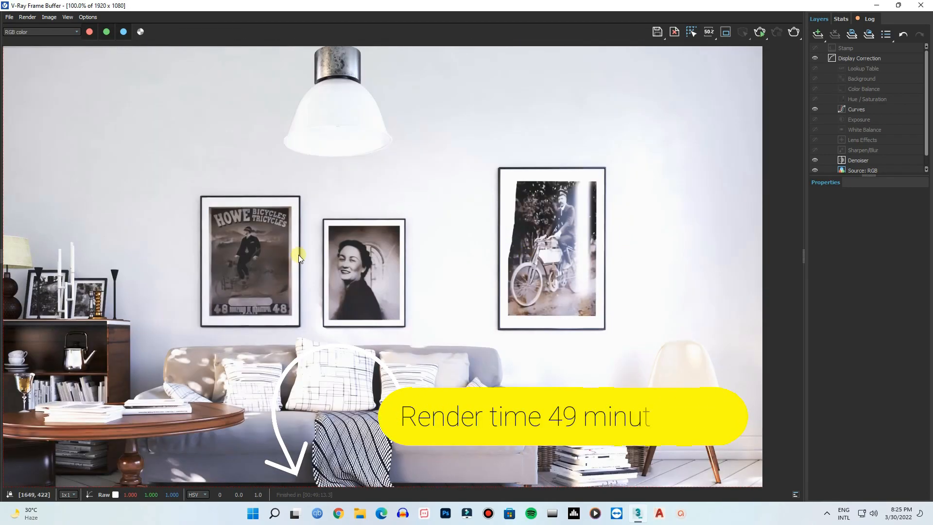
middle_click_drag(150, 193, 251, 186)
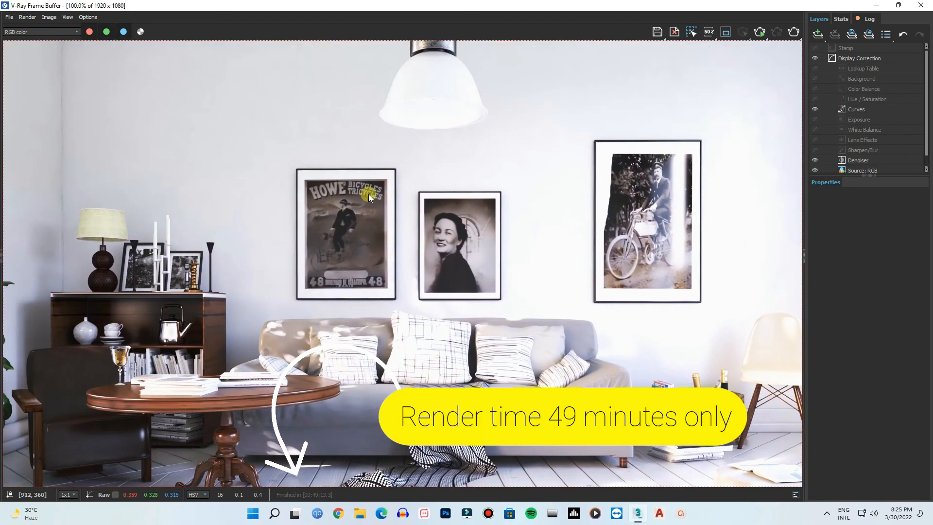
scroll(369, 194, "down", 1)
scroll(302, 307, "up", 1)
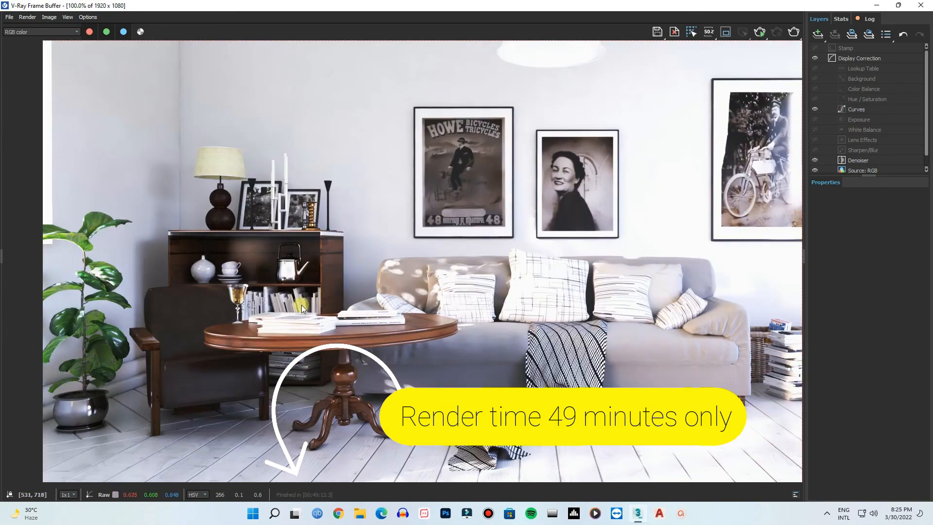
- Toggle the Denoiser layer off and on to compare the render with and without denoising, leaving it enabled
scroll(854, 93, "down", 1)
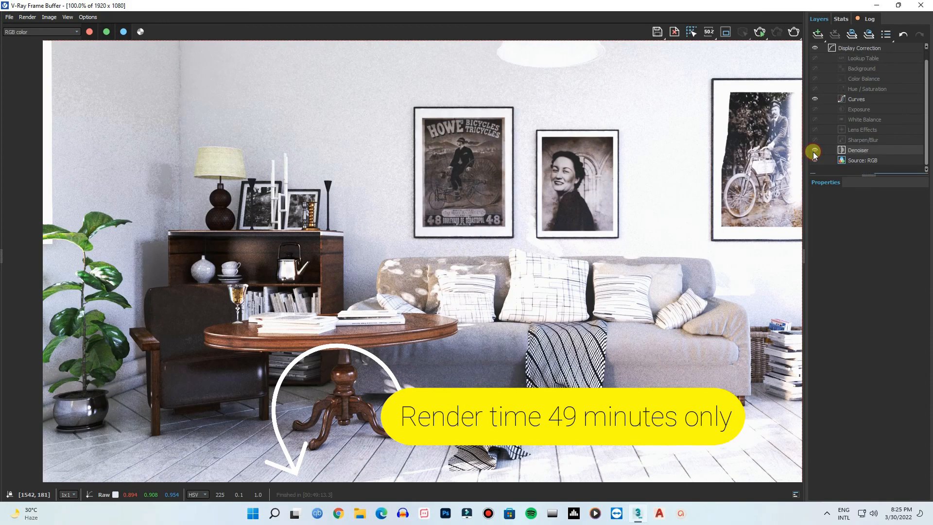
left_click(815, 150)
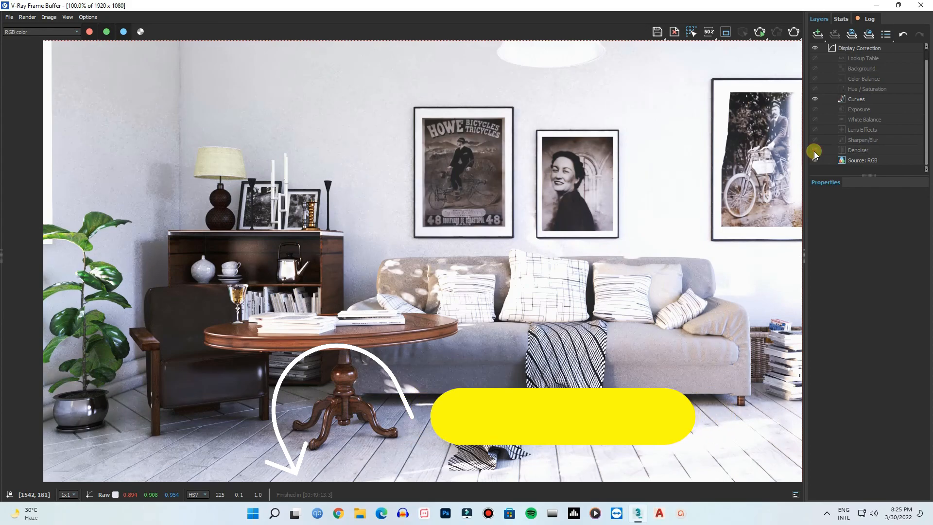
left_click(815, 151)
left_click(816, 151)
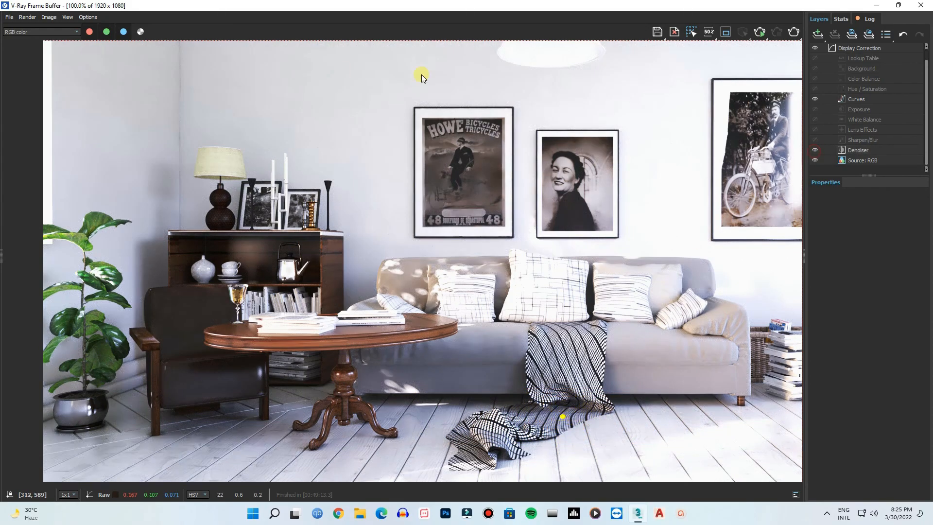
- Minimize the frame buffer and set the bucket image sampler's noise threshold to 0.05
scroll(182, 249, "down", 1)
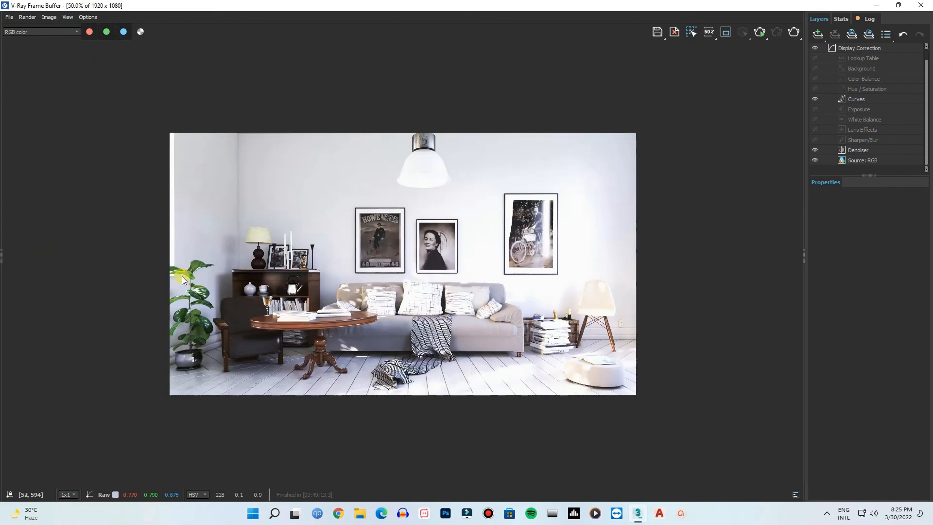
scroll(261, 251, "up", 1)
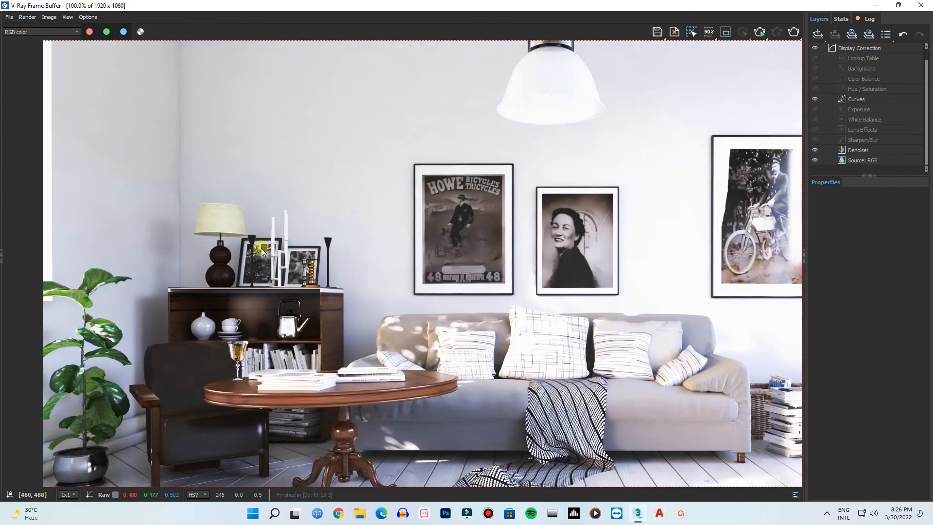
left_click(873, 7)
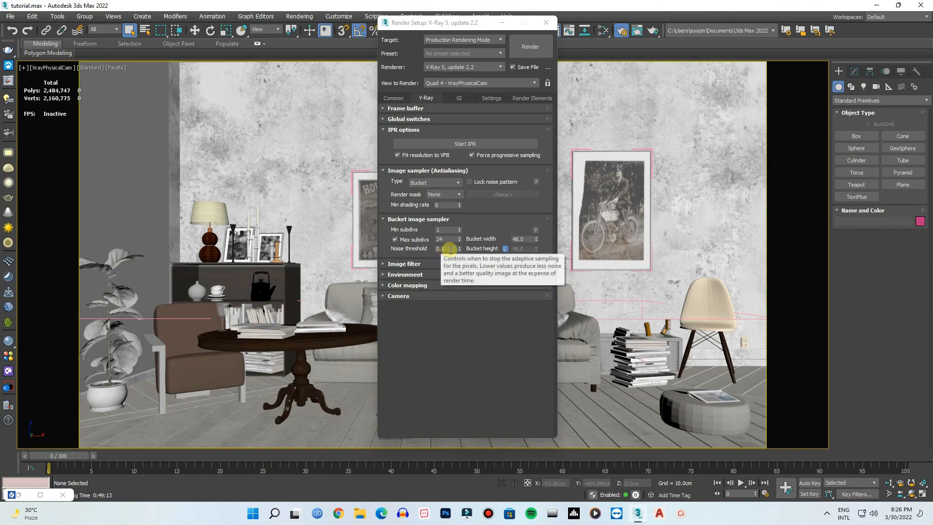
double_click(441, 249)
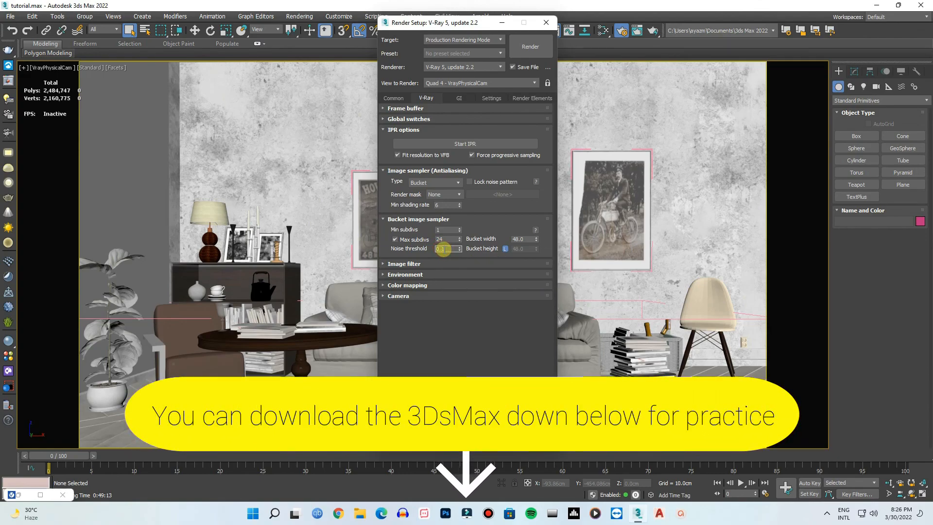
type("0.05")
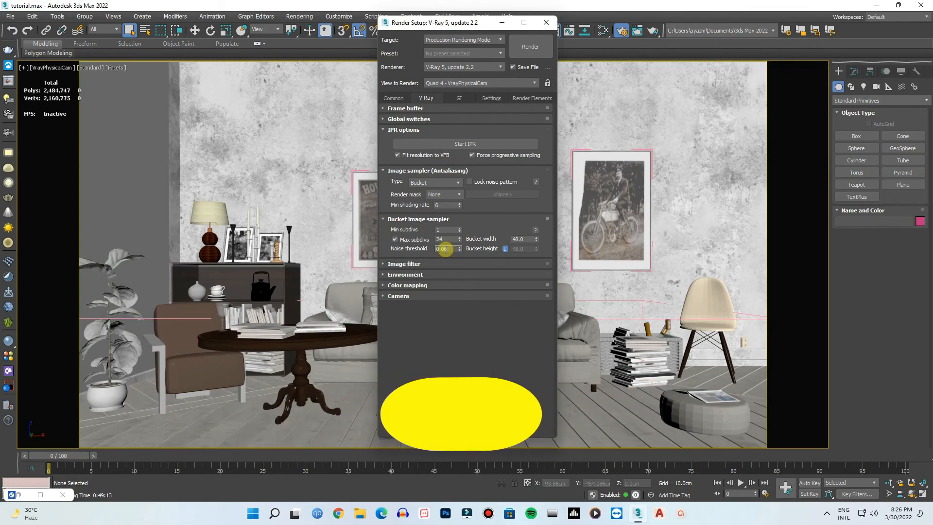
- Restore the frame buffer and examine the denoised render as a whole and close up around the shelf, framed posters, sofa and chair
left_click(29, 495)
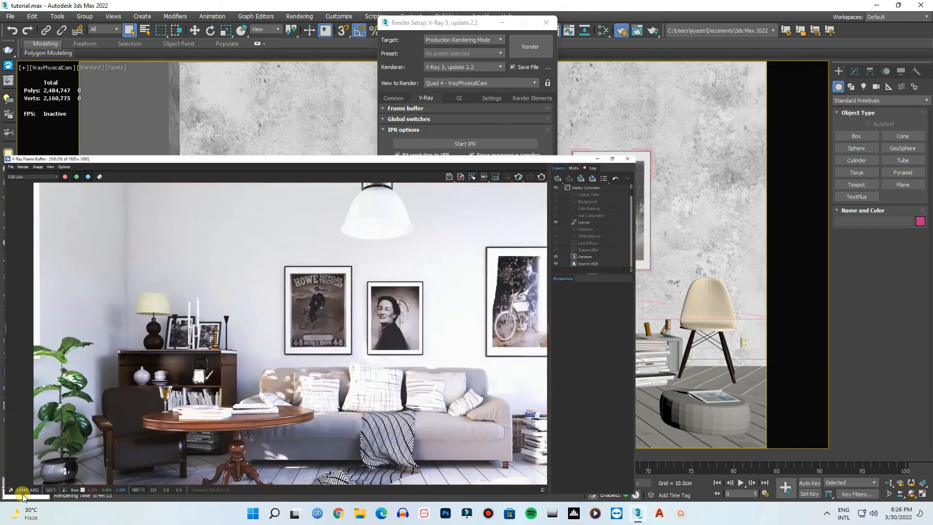
left_click_drag(509, 206, 439, 169)
scroll(515, 327, "down", 2)
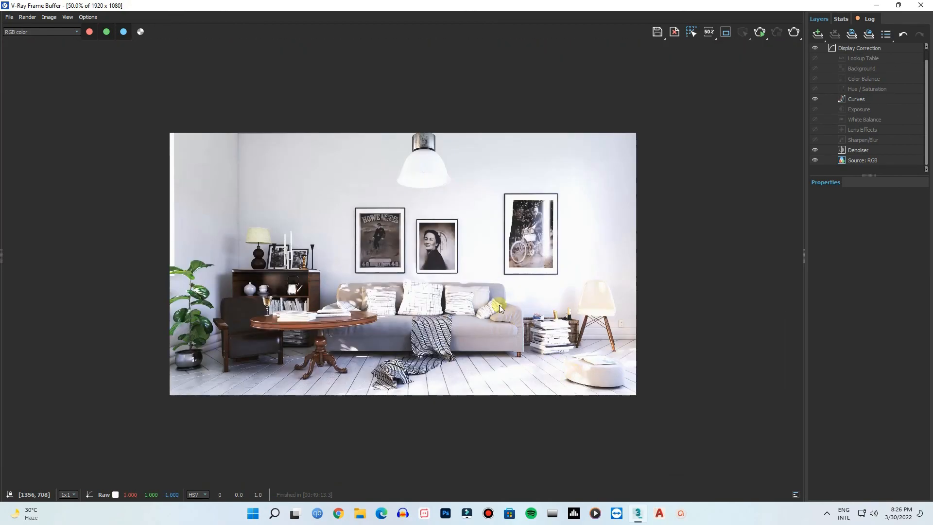
scroll(501, 309, "up", 2)
left_click_drag(506, 259, 530, 269)
scroll(580, 327, "down", 2)
scroll(232, 272, "up", 2)
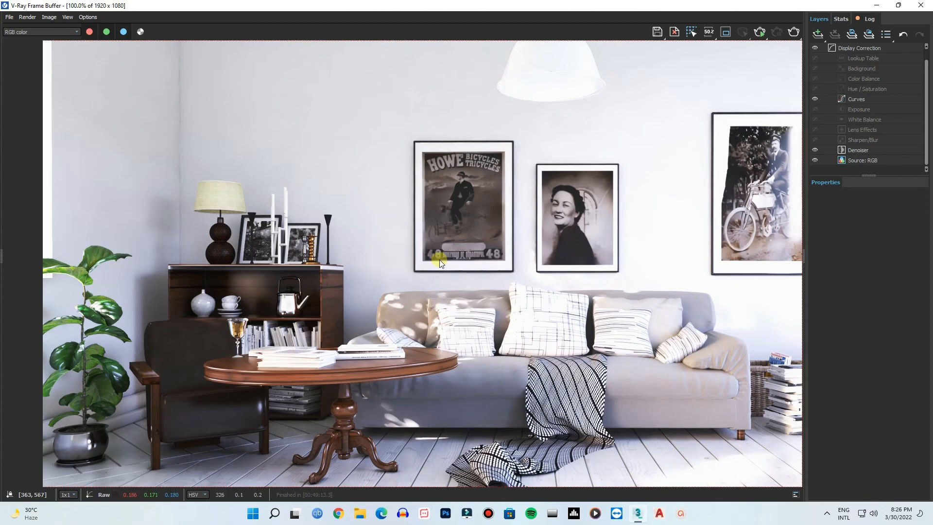
scroll(291, 278, "down", 2)
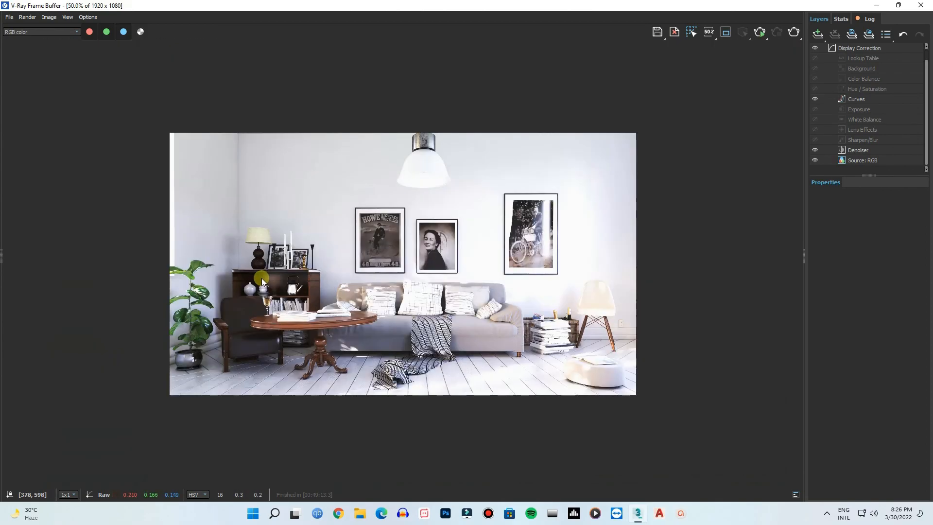
scroll(475, 263, "up", 2)
middle_click_drag(425, 224, 461, 209)
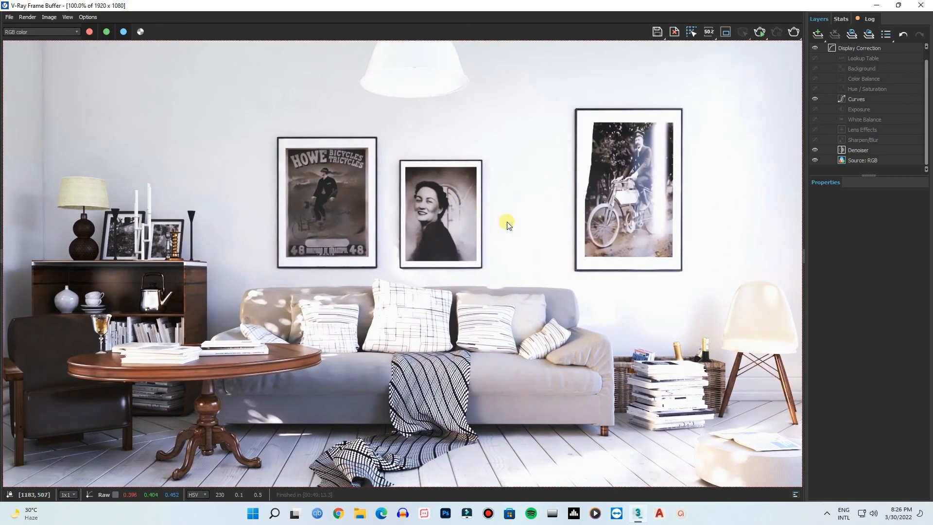